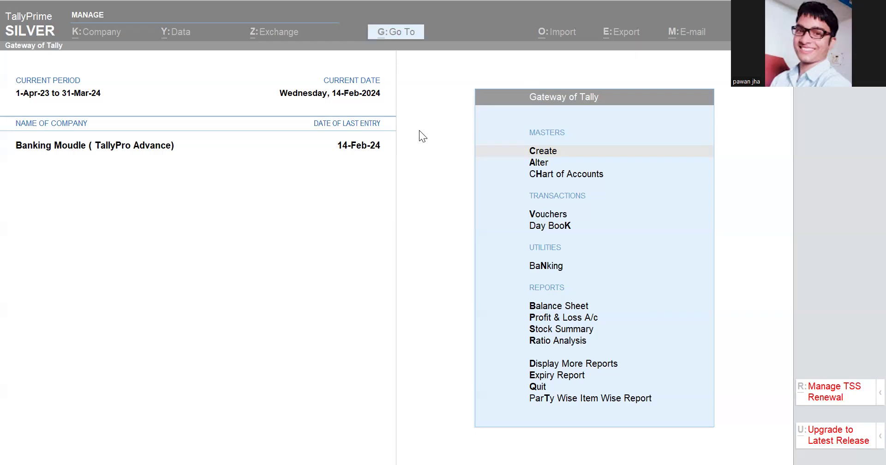
{"action": "left_click", "coordinate": [439, 208]}
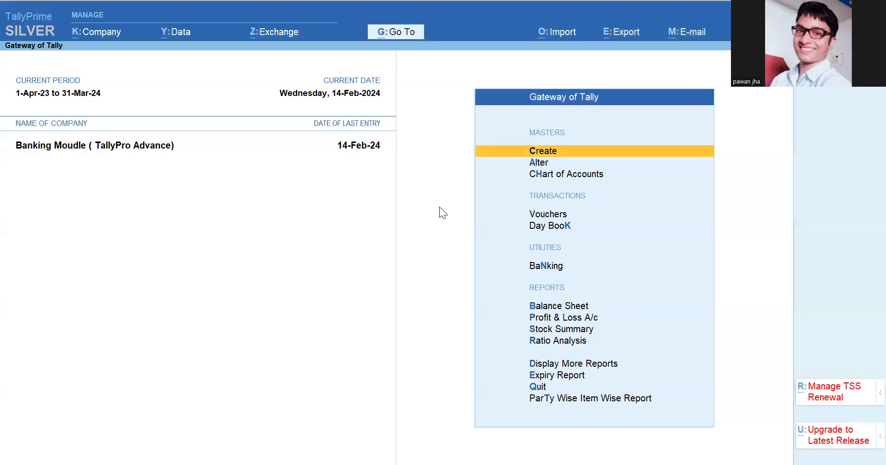
{"action": "key", "text": "Escape"}
{"action": "key", "text": "Escape"}
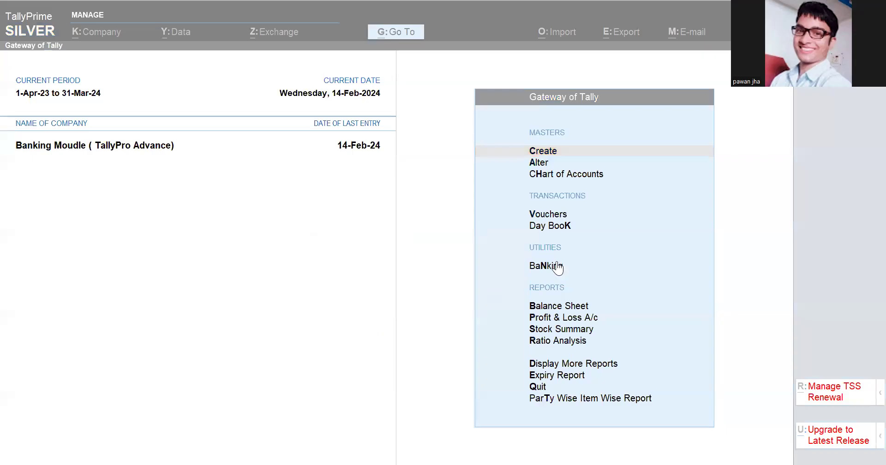
{"action": "left_click", "coordinate": [566, 281]}
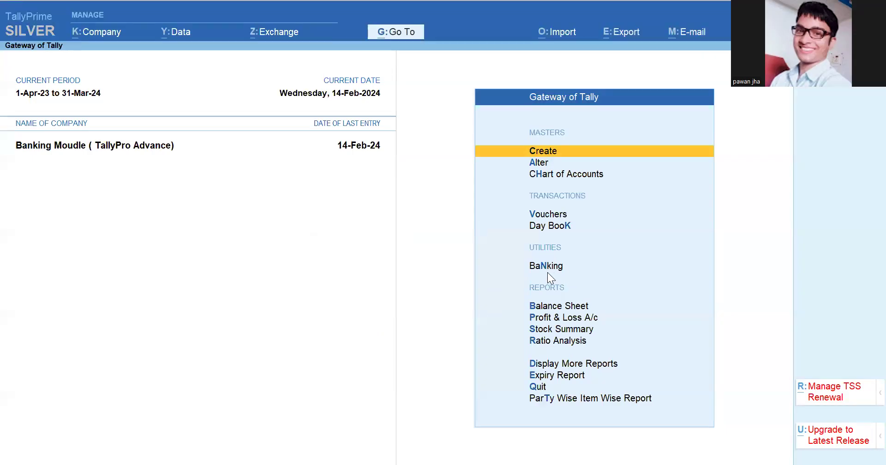
Open the Banking utilities, look through the cheque and statement options, and return to the Gateway of Tally
{"action": "left_click", "coordinate": [549, 266]}
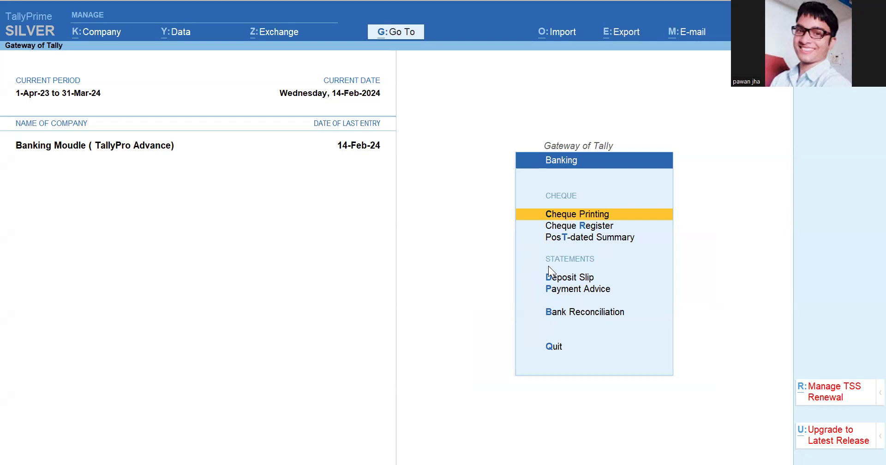
{"action": "key", "text": "Down"}
{"action": "key", "text": "Down"}
{"action": "key", "text": "Down"}
{"action": "key", "text": "Down"}
{"action": "key", "text": "Down"}
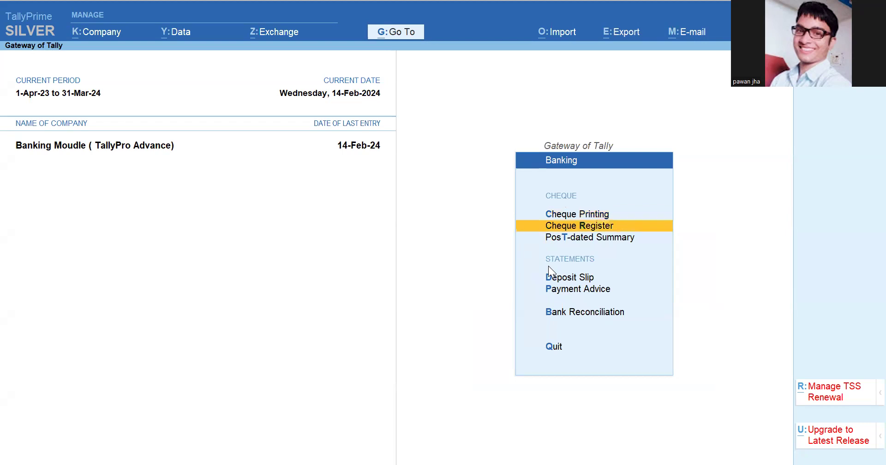
{"action": "key", "text": "Down"}
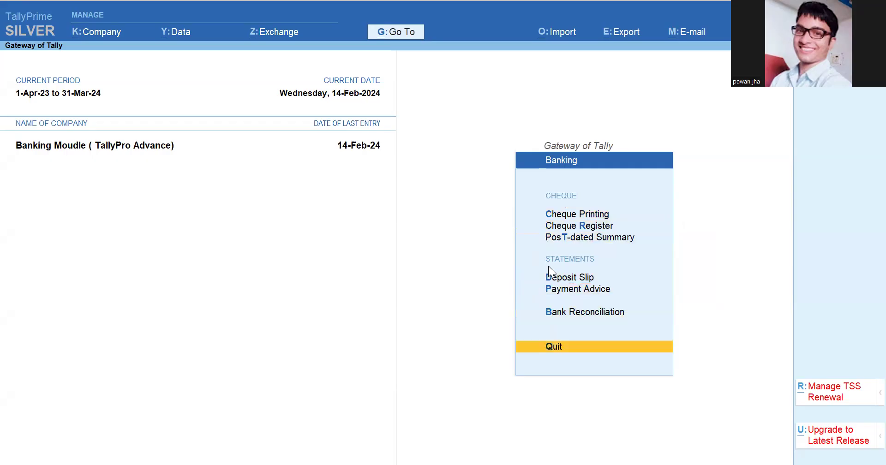
{"action": "key", "text": "Return"}
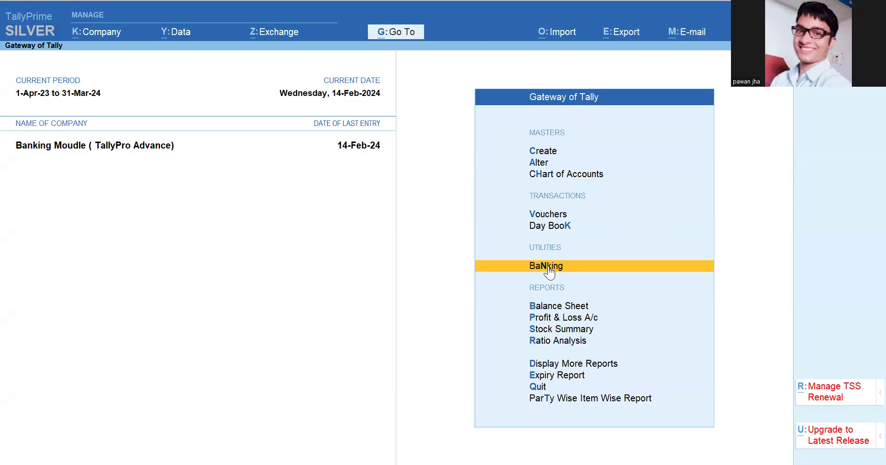
{"action": "key", "text": "Return"}
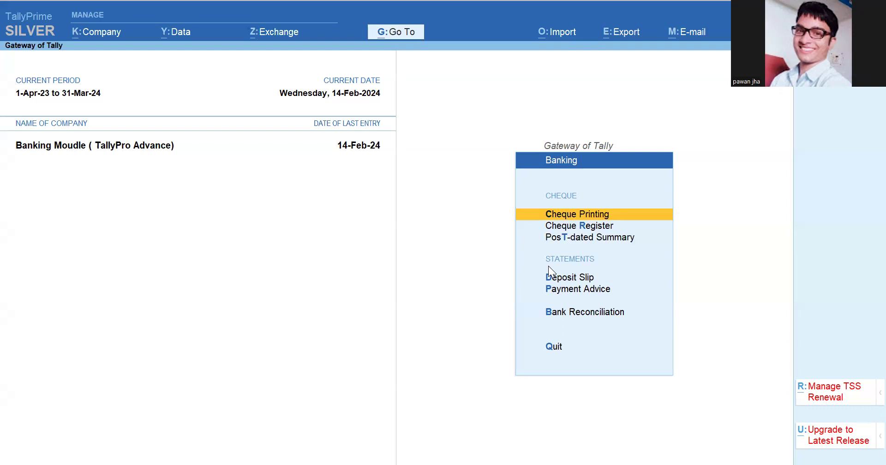
{"action": "key", "text": "Escape"}
{"action": "key", "text": "Escape"}
{"action": "key", "text": "Escape"}
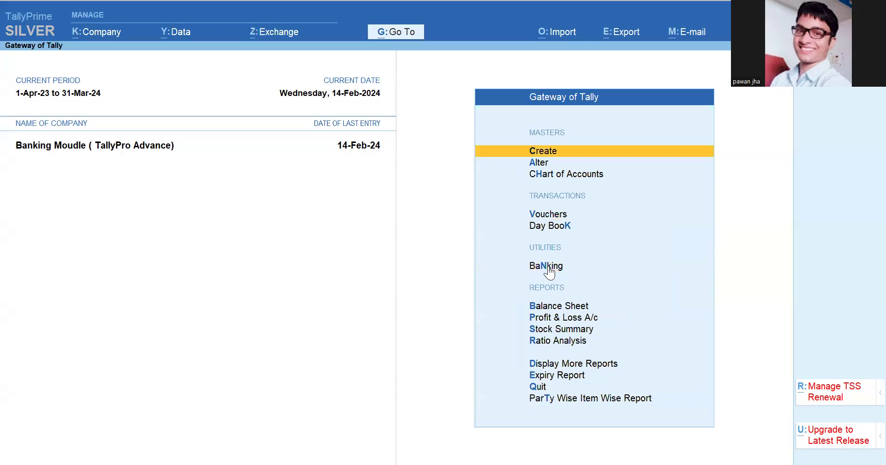
Reopen the Banking utilities, review the options from Cheque Printing to Bank Reconciliation, and return to the Gateway of Tally
{"action": "key", "text": "Down"}
{"action": "key", "text": "Down"}
{"action": "key", "text": "Down"}
{"action": "key", "text": "Down"}
{"action": "key", "text": "Down"}
{"action": "key", "text": "Down"}
{"action": "key", "text": "Up"}
{"action": "key", "text": "Up"}
{"action": "key", "text": "Down"}
{"action": "key", "text": "Return"}
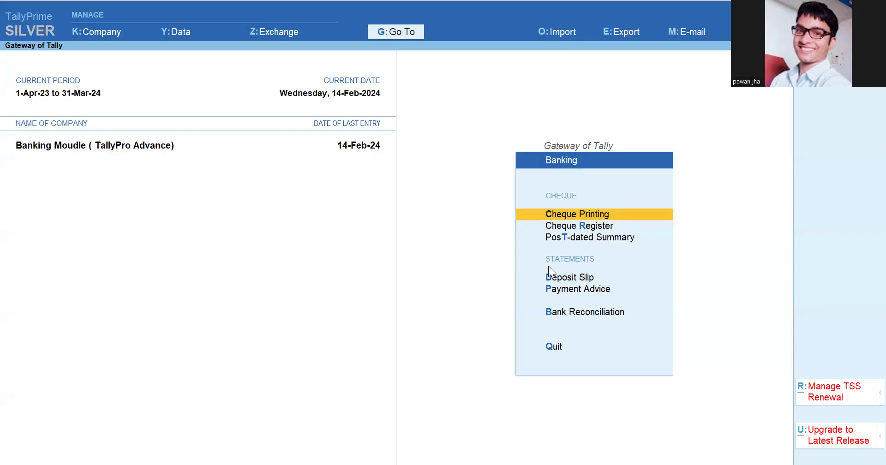
{"action": "key", "text": "Down"}
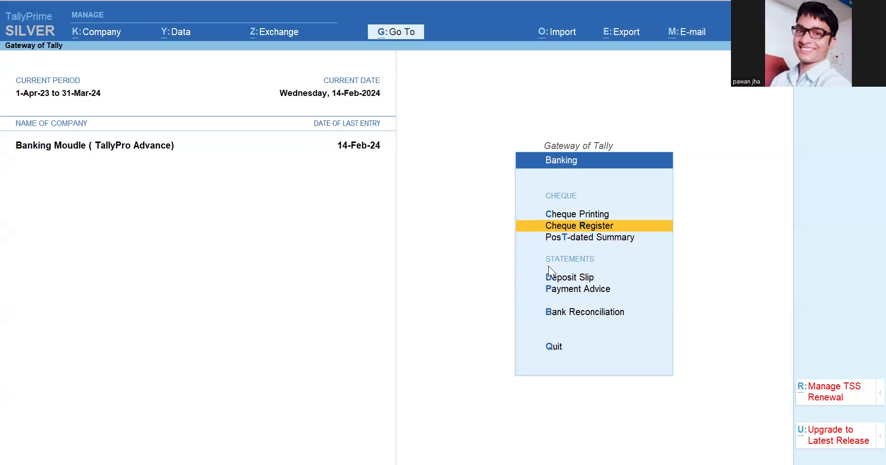
{"action": "key", "text": "Down"}
{"action": "key", "text": "Down"}
{"action": "key", "text": "Down"}
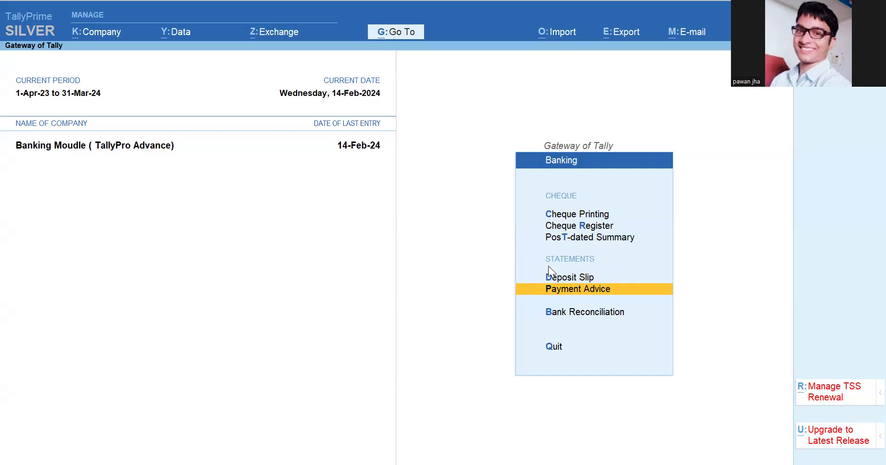
{"action": "key", "text": "Down"}
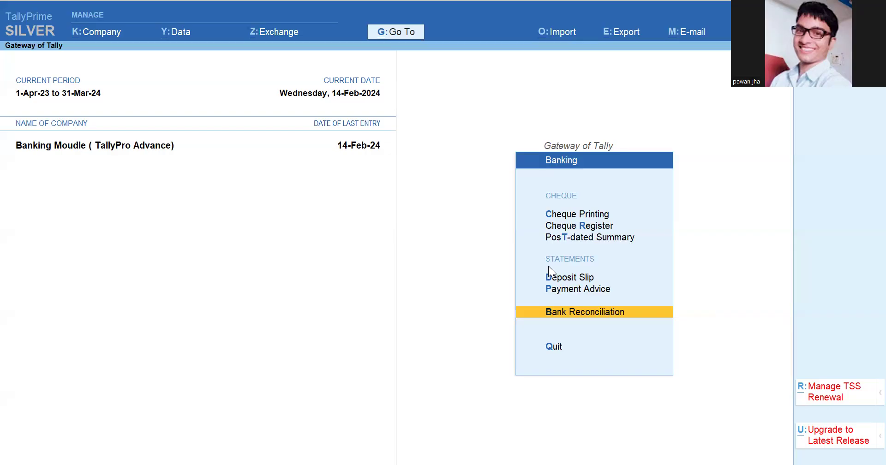
{"action": "key", "text": "Escape"}
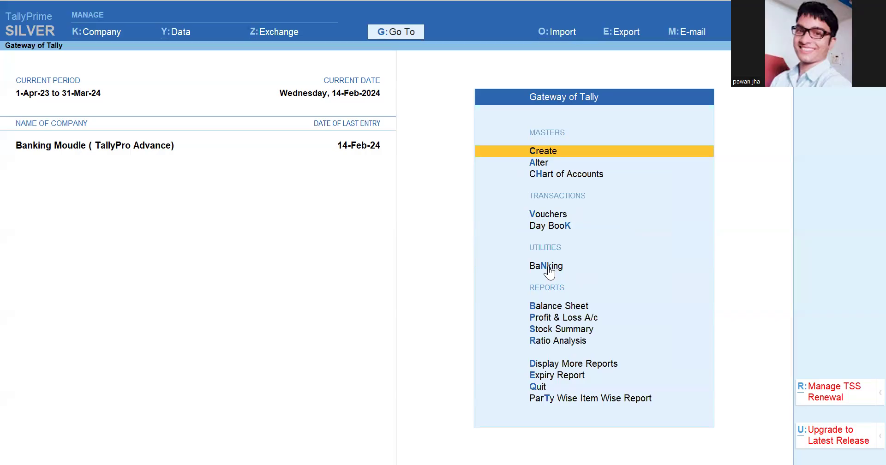
{"action": "key", "text": "Escape"}
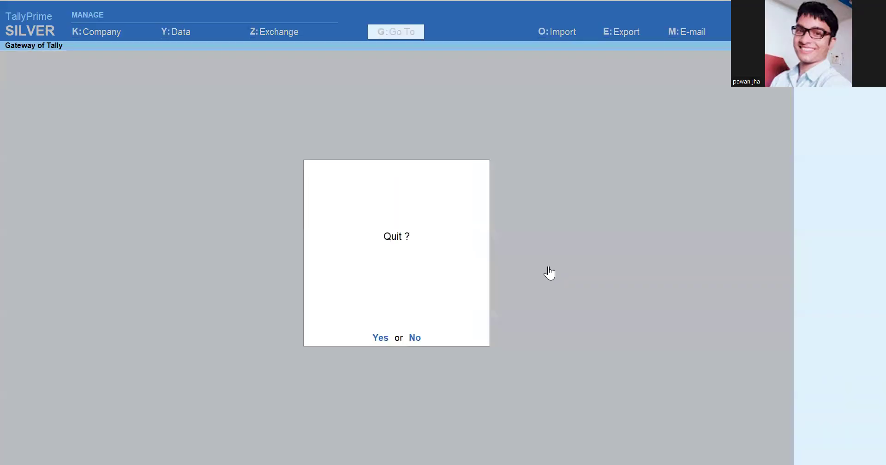
{"action": "key", "text": "Escape"}
Start a new Contra voucher with SBI Bank A/c as the account
{"action": "key", "text": "v"}
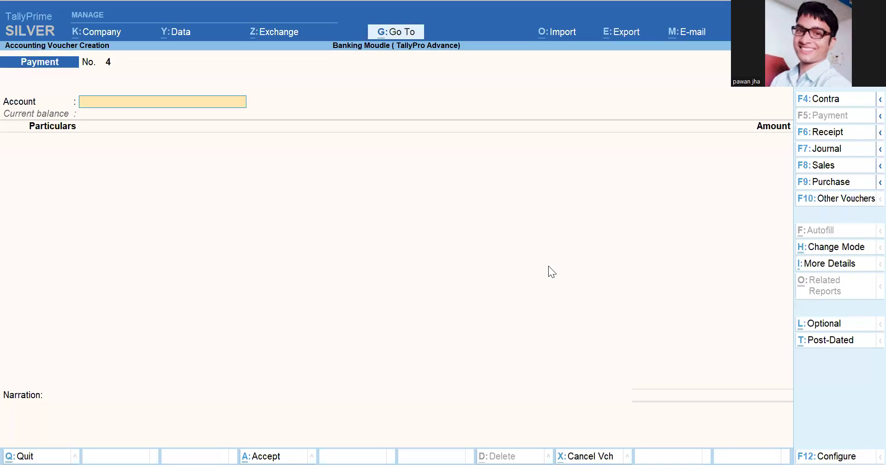
{"action": "key", "text": "F4"}
{"action": "type", "text": "B"}
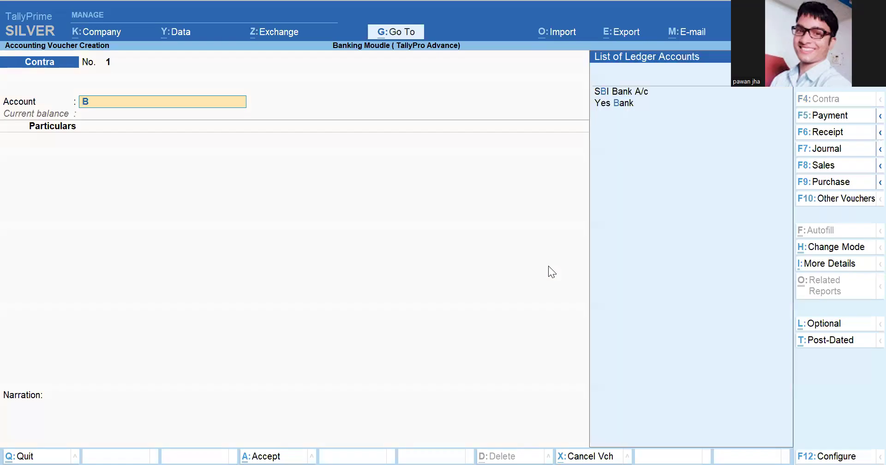
{"action": "type", "text": "s"}
{"action": "key", "text": "Return"}
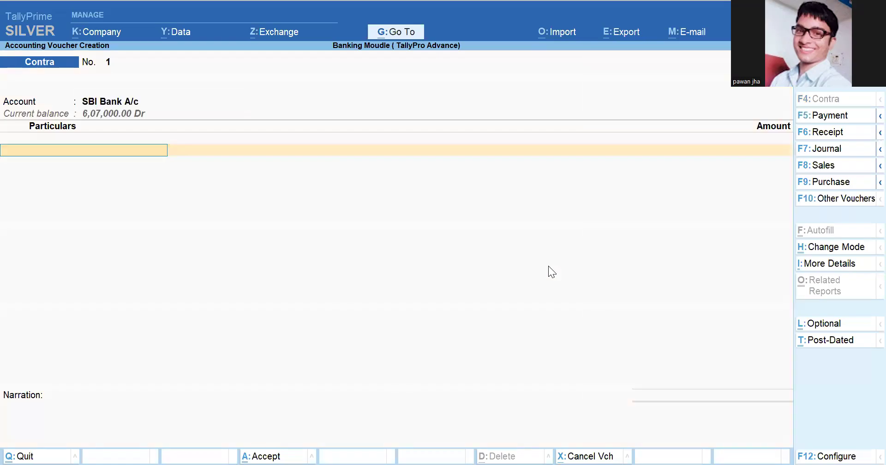
Enter Cash for 1,00,000 in the Contra voucher's particulars and proceed through the bank allocation to the cash denominations
{"action": "type", "text": "Cas"}
{"action": "key", "text": "Return"}
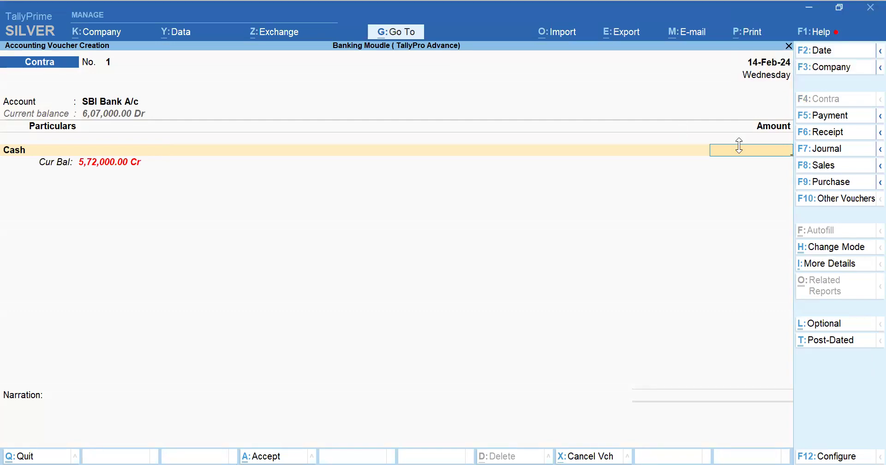
{"action": "type", "text": "00,000"}
{"action": "key", "text": "Return"}
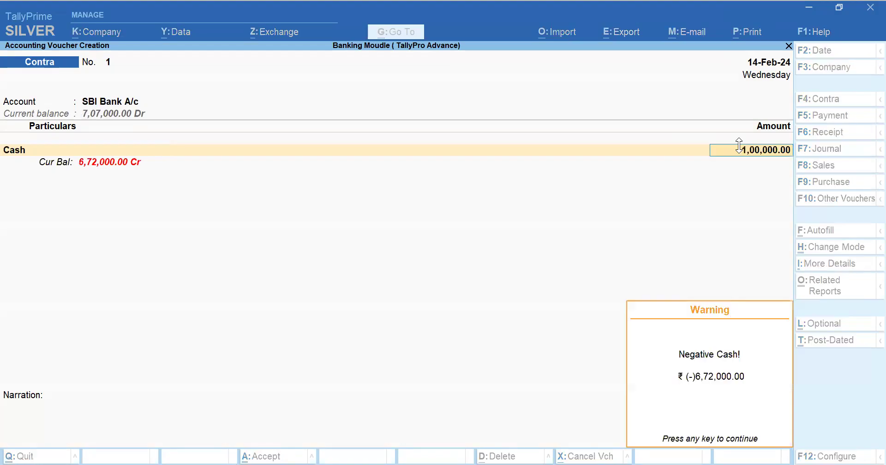
{"action": "key", "text": "Return"}
{"action": "key", "text": "Return"}
{"action": "key", "text": "Return"}
{"action": "key", "text": "Return"}
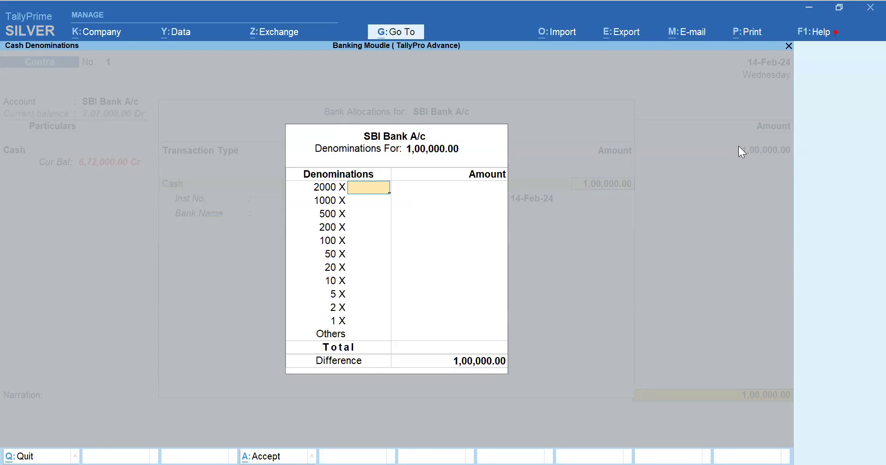
Go back to the Cash transaction type in the SBI Bank A/c allocation and reopen the cash denominations
{"action": "key", "text": "Escape"}
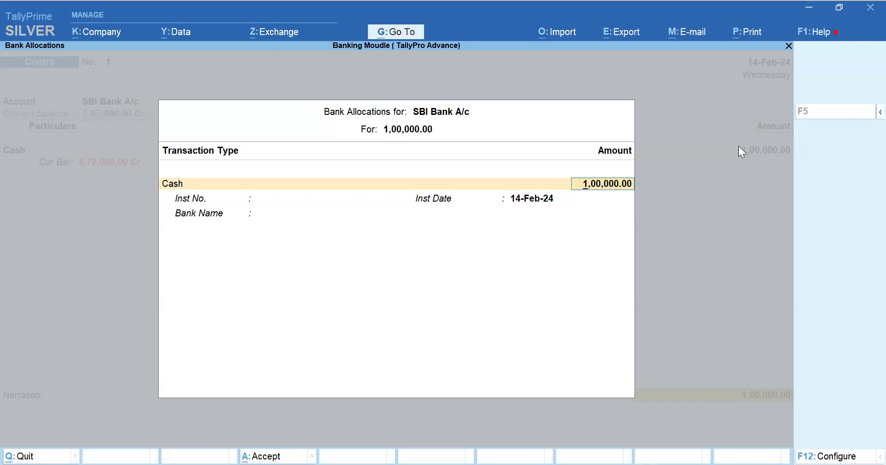
{"action": "key", "text": "BackSpace"}
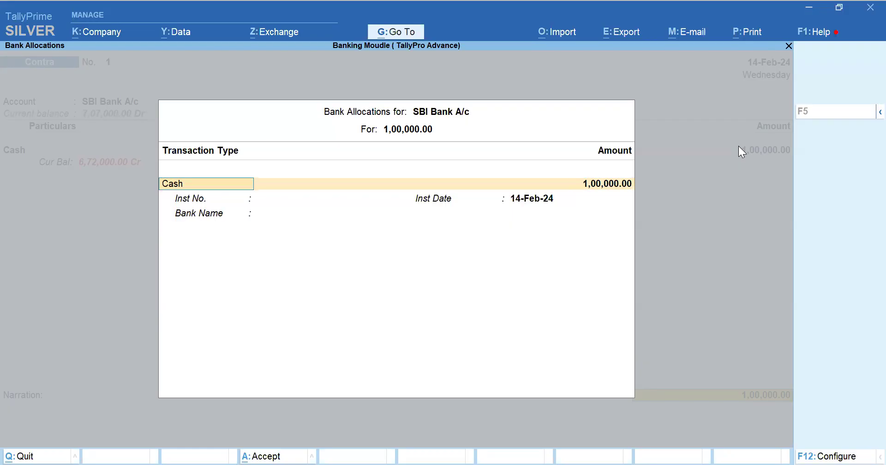
{"action": "key", "text": "Return"}
{"action": "key", "text": "Return"}
{"action": "key", "text": "Return"}
{"action": "key", "text": "BackSpace"}
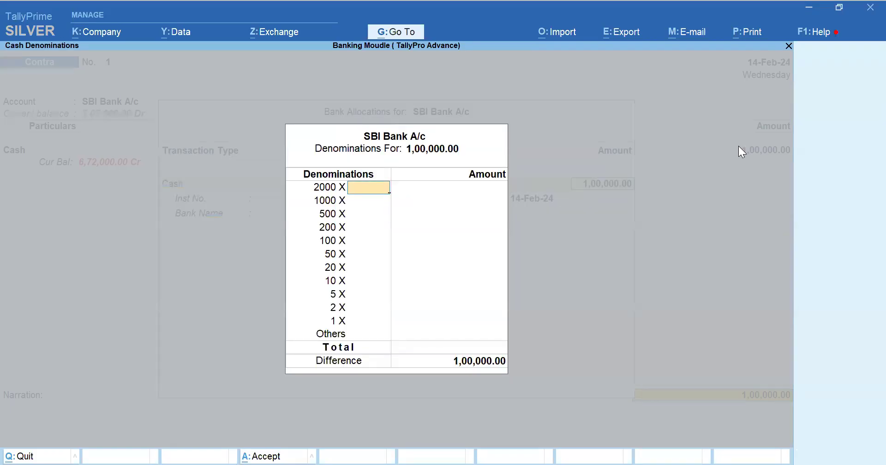
Enter 30 notes of 500 and 100 notes of 200 in the cash denominations, leaving 2000 and 1000 empty
{"action": "key", "text": "Return"}
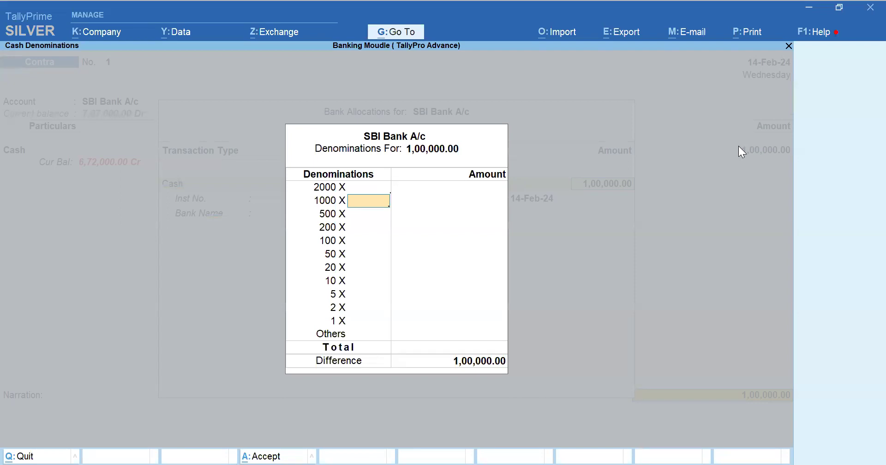
{"action": "key", "text": "Return"}
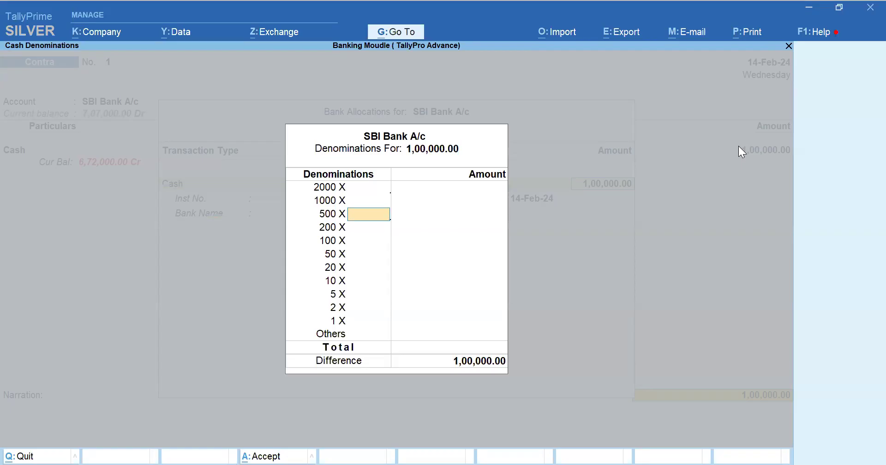
{"action": "type", "text": "20"}
{"action": "key", "text": "Return"}
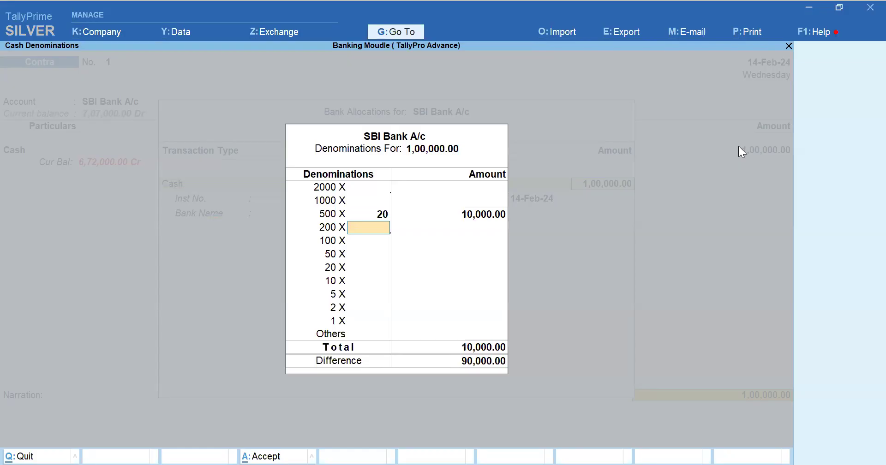
{"action": "key", "text": "BackSpace"}
{"action": "type", "text": "30"}
{"action": "key", "text": "Return"}
{"action": "type", "text": "100"}
{"action": "key", "text": "Return"}
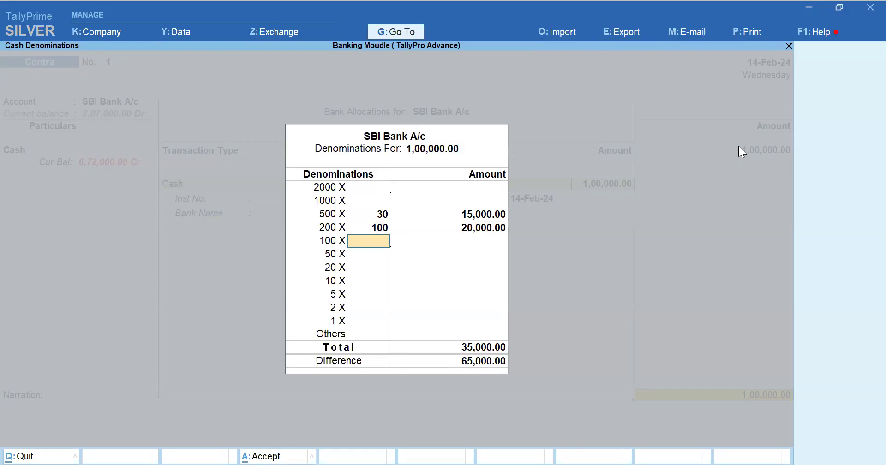
Add 500 notes of 100 and 300 notes of 50 to the denominations, and accept the bank allocation
{"action": "type", "text": "500"}
{"action": "key", "text": "Return"}
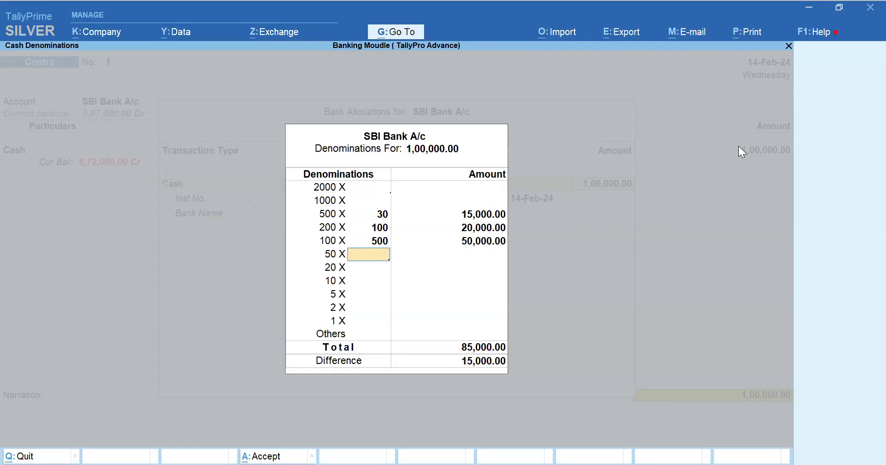
{"action": "type", "text": "300"}
{"action": "key", "text": "Return"}
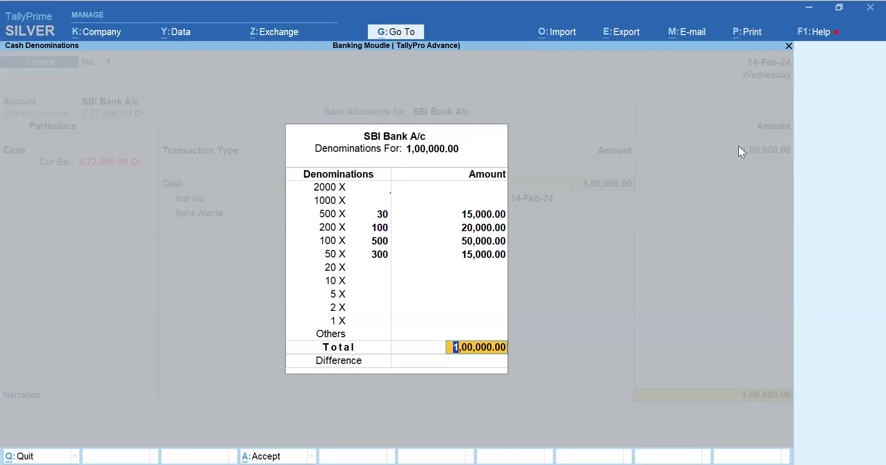
{"action": "key", "text": "Return"}
{"action": "key", "text": "Return"}
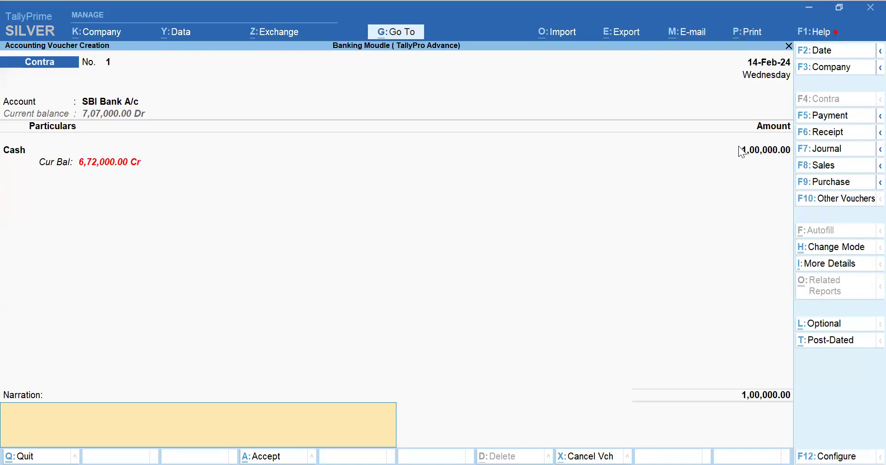
Reopen the Cash bank allocation of SBI Bank A/c to check its details, and accept it again
{"action": "key", "text": "BackSpace"}
{"action": "key", "text": "BackSpace"}
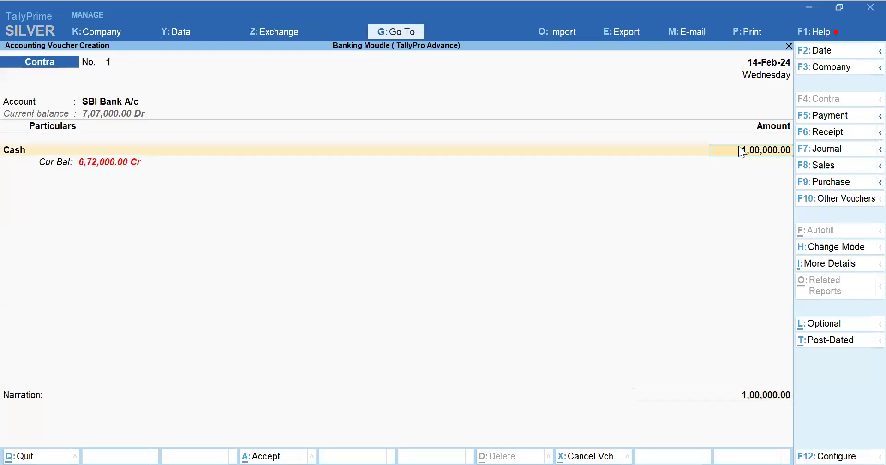
{"action": "key", "text": "Return"}
{"action": "key", "text": "Return"}
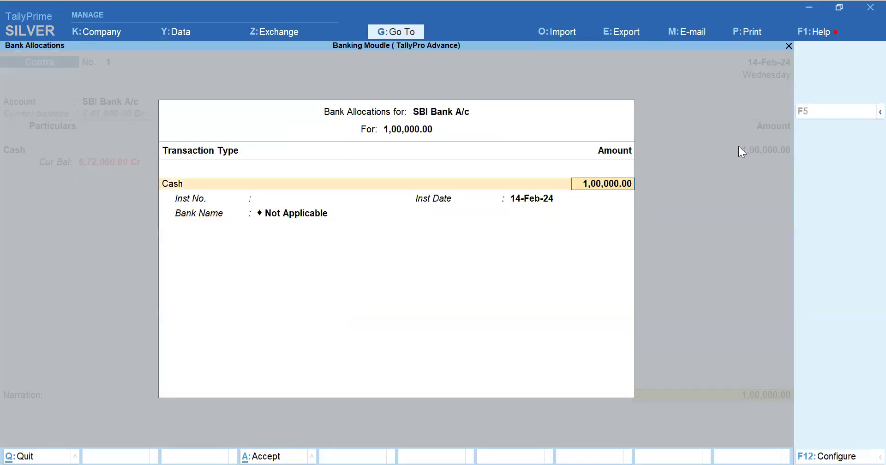
{"action": "key", "text": "Return"}
{"action": "key", "text": "ctrl+a"}
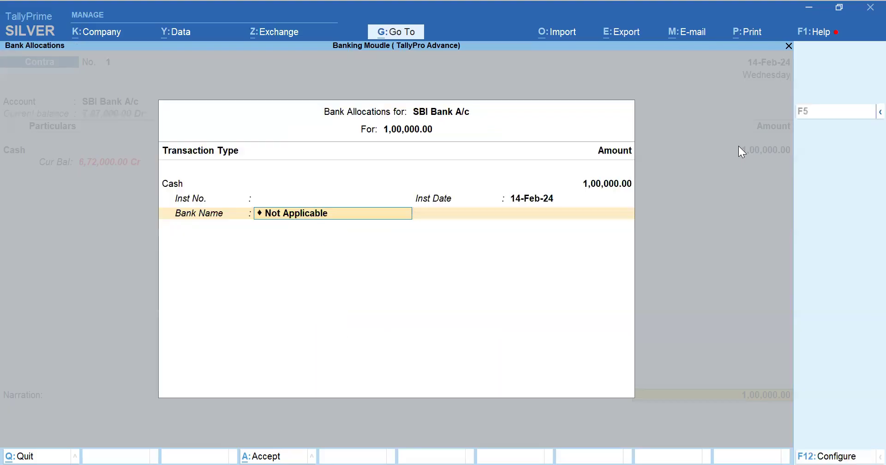
{"action": "key", "text": "ctrl+a"}
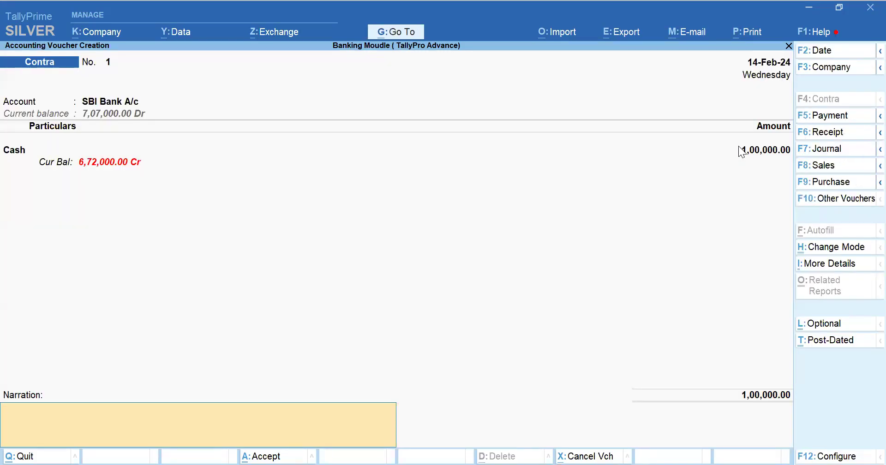
Turn off Provide Cash Denomination details in the voucher configuration and accept it
{"action": "key", "text": "F12"}
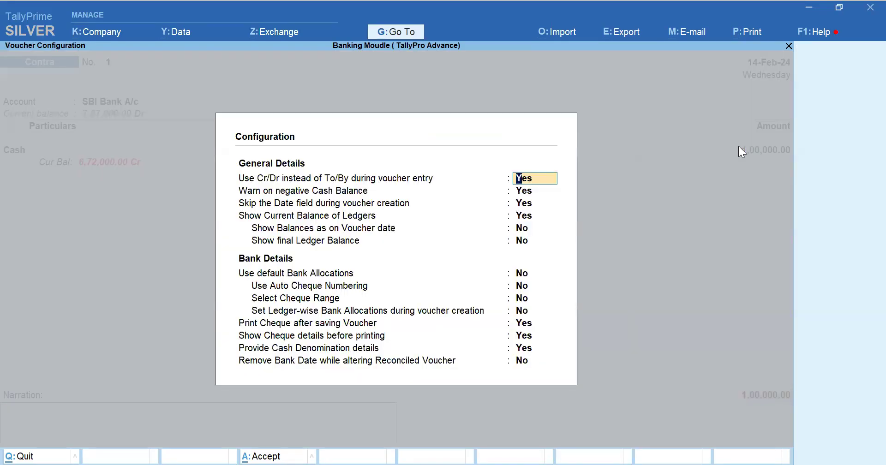
{"action": "key", "text": "Down"}
{"action": "key", "text": "Down"}
{"action": "key", "text": "Down"}
{"action": "key", "text": "Down"}
{"action": "key", "text": "Down"}
{"action": "key", "text": "Down"}
{"action": "key", "text": "Down"}
{"action": "key", "text": "Down"}
{"action": "key", "text": "Down"}
{"action": "key", "text": "Down"}
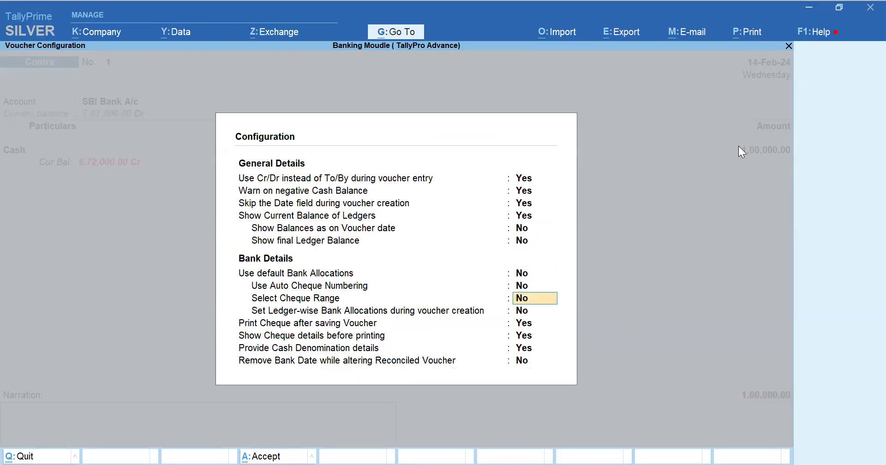
{"action": "key", "text": "Down"}
{"action": "key", "text": "Down"}
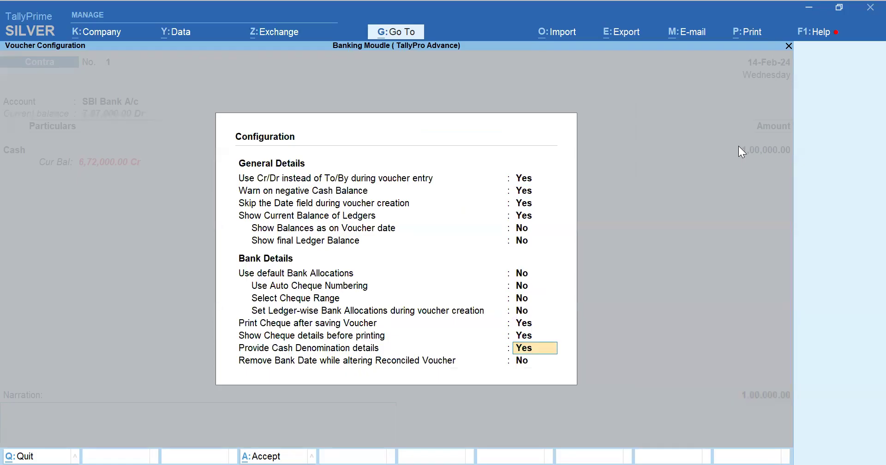
{"action": "type", "text": "n"}
{"action": "key", "text": "Return"}
{"action": "key", "text": "ctrl+a"}
Recheck the Cash allocation of SBI Bank A/c with Bank Name Not Applicable, and save the 1,00,000 Contra voucher
{"action": "key", "text": "BackSpace"}
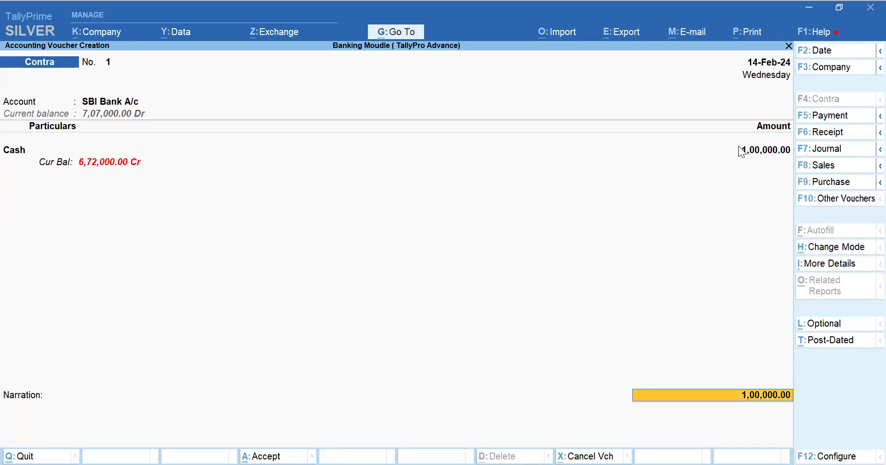
{"action": "key", "text": "BackSpace"}
{"action": "key", "text": "Return"}
{"action": "key", "text": "Return"}
{"action": "key", "text": "Return"}
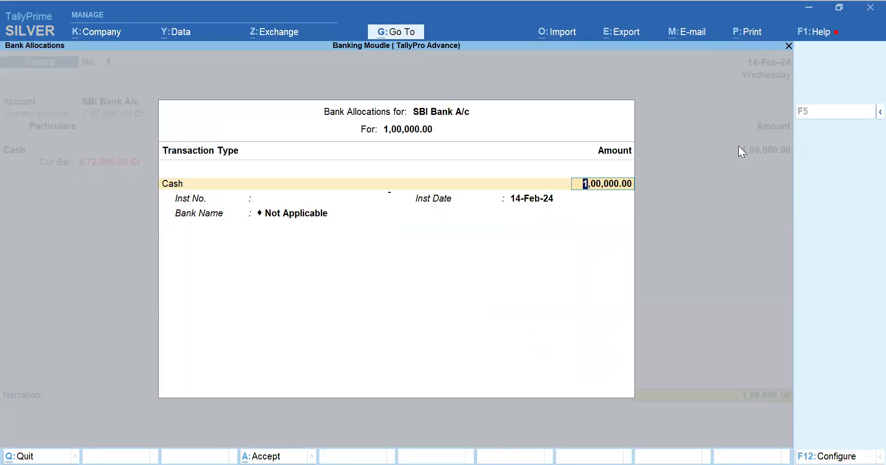
{"action": "key", "text": "Return"}
{"action": "key", "text": "Return"}
{"action": "key", "text": "ctrl+a"}
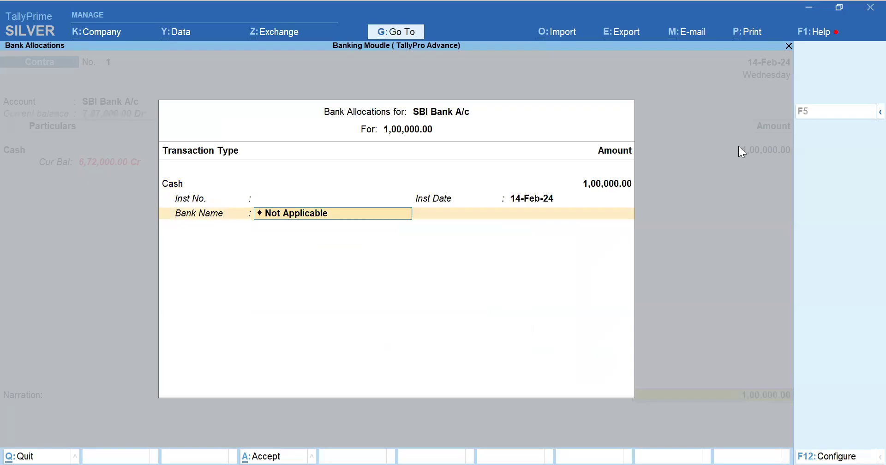
{"action": "key", "text": "ctrl+a"}
{"action": "key", "text": "ctrl+a"}
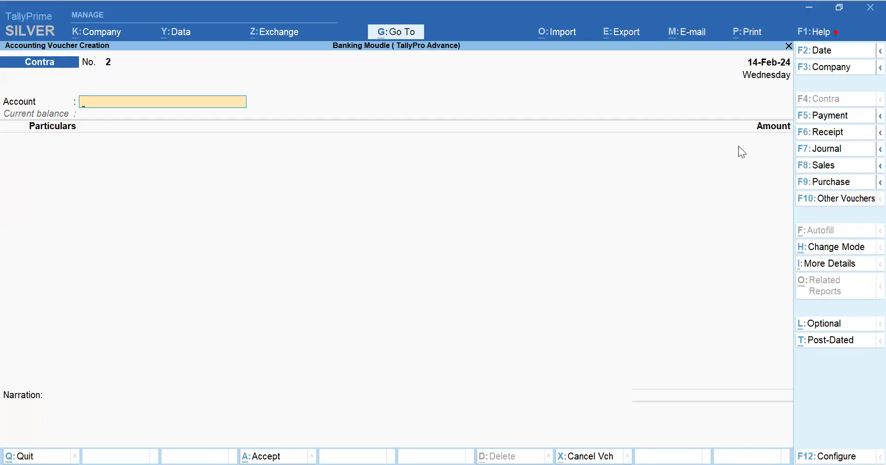
Leave voucher creation and open the 1,00,000 Contra voucher from the Day Book for alteration
{"action": "key", "text": "Escape"}
{"action": "key", "text": "Return"}
{"action": "key", "text": "d"}
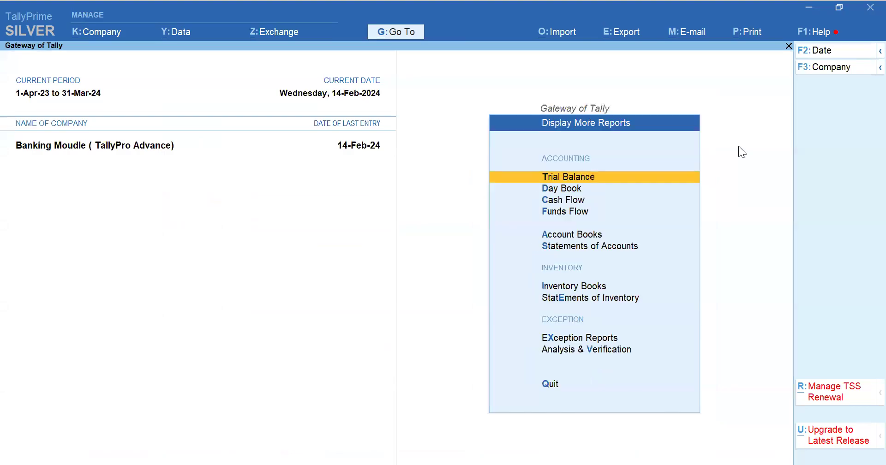
{"action": "key", "text": "d"}
{"action": "key", "text": "Up"}
{"action": "key", "text": "Return"}
{"action": "key", "text": "Return"}
{"action": "key", "text": "Return"}
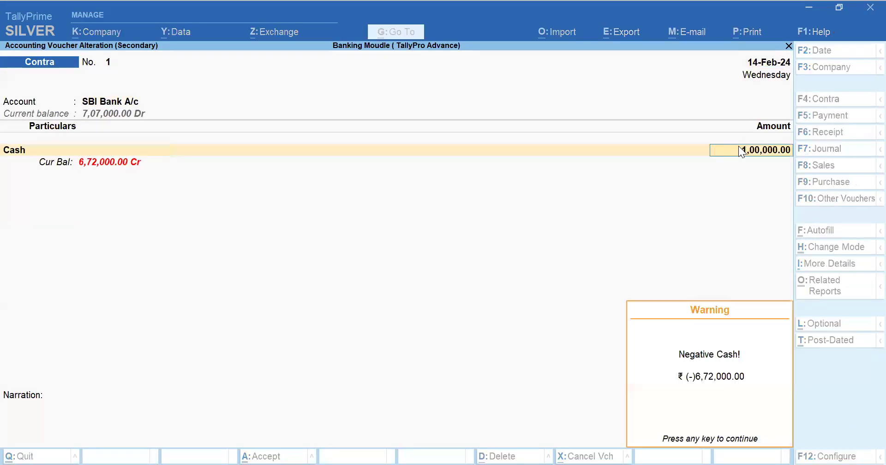
Go through the Cash bank allocation of SBI Bank A/c in the 1,00,000 Contra voucher and accept it
{"action": "key", "text": "Return"}
{"action": "key", "text": "Return"}
{"action": "key", "text": "Return"}
{"action": "key", "text": "Return"}
{"action": "key", "text": "Return"}
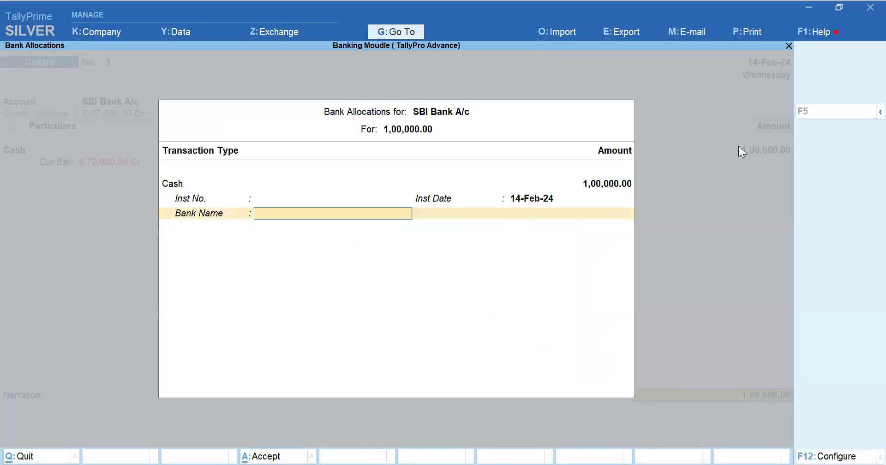
{"action": "key", "text": "ctrl+a"}
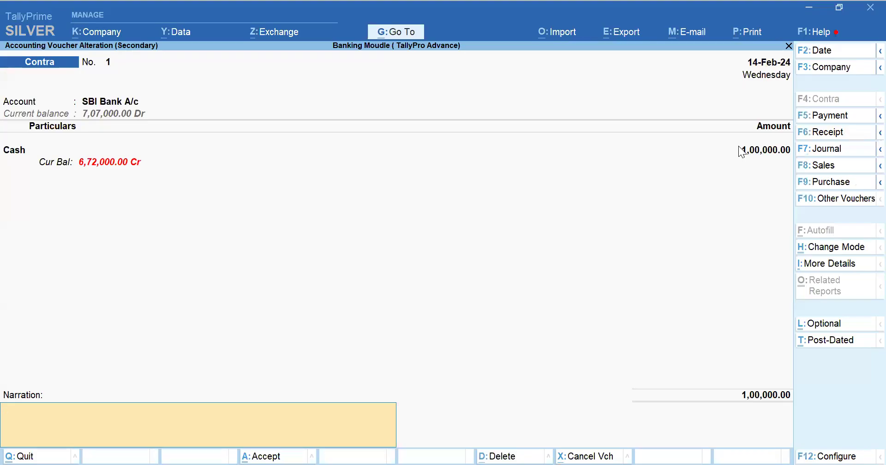
Go through the voucher configuration again, accept it and save the altered 1,00,000 Contra voucher back to the Day Book
{"action": "key", "text": "F12"}
{"action": "key", "text": "Down"}
{"action": "key", "text": "Down"}
{"action": "key", "text": "Down"}
{"action": "key", "text": "Down"}
{"action": "key", "text": "Down"}
{"action": "key", "text": "Down"}
{"action": "key", "text": "n"}
{"action": "key", "text": "ctrl+a"}
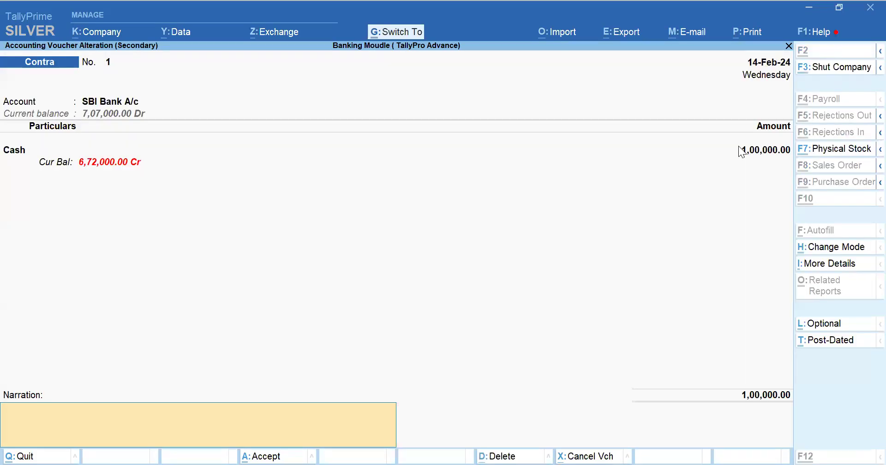
{"action": "key", "text": "ctrl+a"}
{"action": "key", "text": "Down"}
{"action": "key", "text": "Up"}
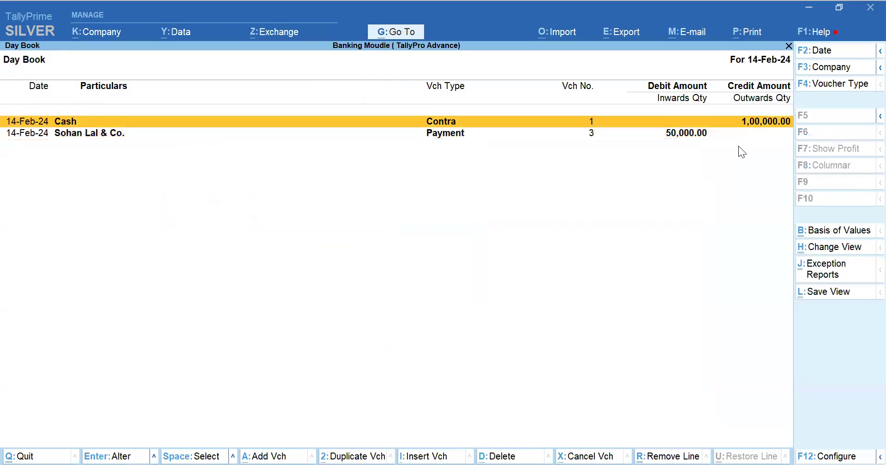
Add a new Contra voucher from the Day Book with SBI Bank A/c as the account and Cash as the particulars
{"action": "key", "text": "alt+a"}
{"action": "type", "text": "Cash"}
{"action": "key", "text": "BackSpace"}
{"action": "key", "text": "BackSpace"}
{"action": "key", "text": "BackSpace"}
{"action": "key", "text": "BackSpace"}
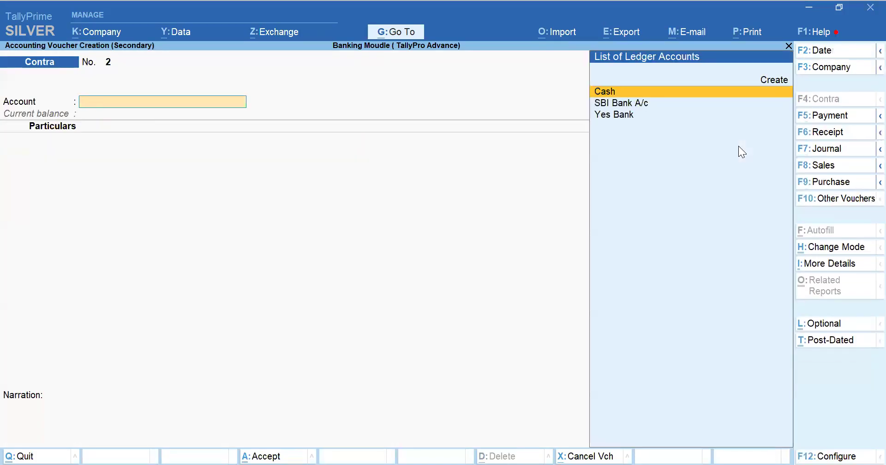
{"action": "type", "text": "S"}
{"action": "key", "text": "Return"}
{"action": "type", "text": "Cas"}
{"action": "key", "text": "Return"}
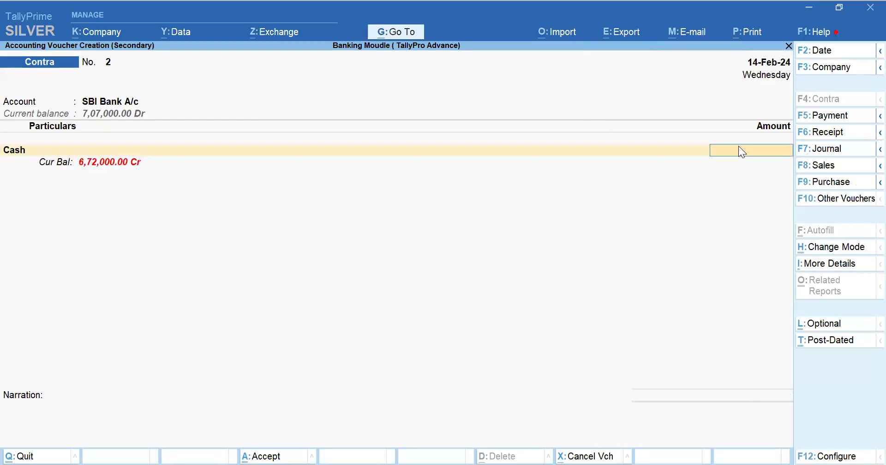
Enter 10,000 as the Cash amount and go through the SBI Bank A/c allocation up to the narration
{"action": "key", "text": "Return"}
{"action": "type", "text": "10,000"}
{"action": "key", "text": "Return"}
{"action": "key", "text": "Return"}
{"action": "key", "text": "Return"}
{"action": "key", "text": "Return"}
{"action": "key", "text": "BackSpace"}
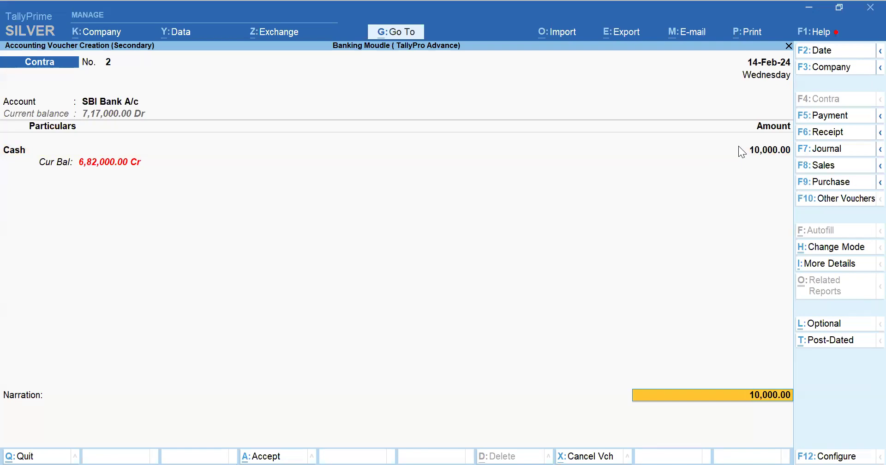
{"action": "key", "text": "BackSpace"}
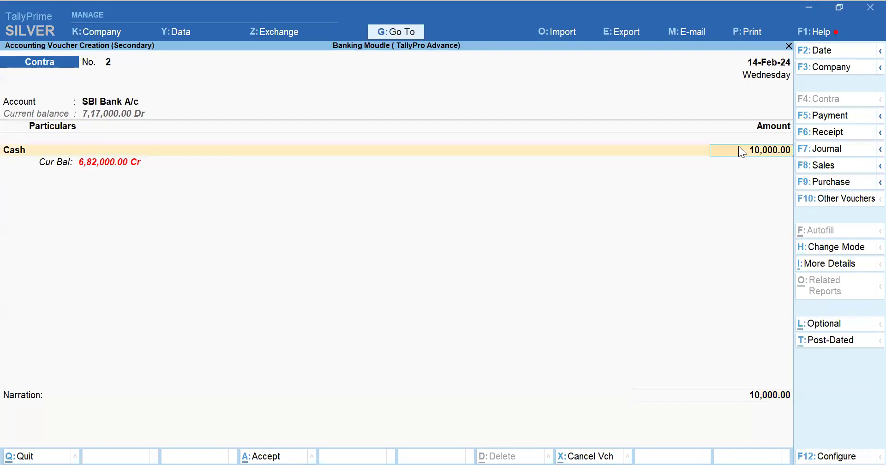
{"action": "key", "text": "Return"}
{"action": "key", "text": "Return"}
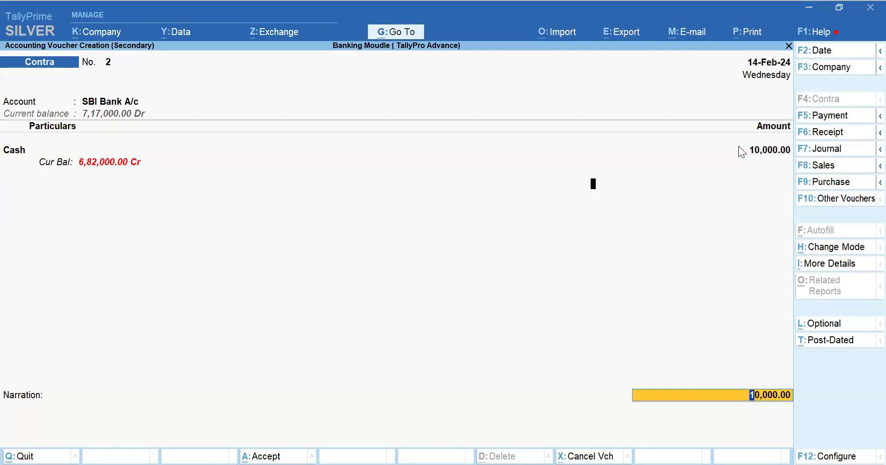
{"action": "key", "text": "Return"}
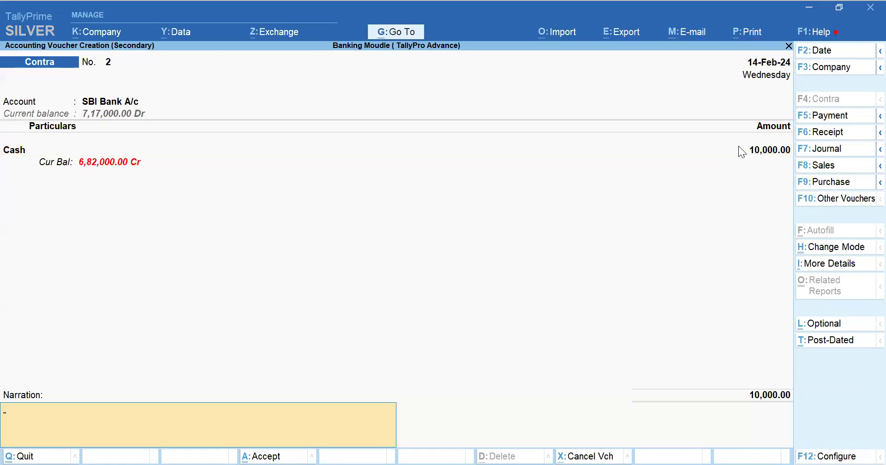
Turn on Provide Cash Denomination details in the voucher configuration and accept it
{"action": "key", "text": "F12"}
{"action": "key", "text": "Down"}
{"action": "key", "text": "Down"}
{"action": "key", "text": "Down"}
{"action": "key", "text": "Down"}
{"action": "key", "text": "Down"}
{"action": "key", "text": "Down"}
{"action": "key", "text": "Down"}
{"action": "key", "text": "Down"}
{"action": "key", "text": "Down"}
{"action": "key", "text": "Down"}
{"action": "key", "text": "Down"}
{"action": "key", "text": "Down"}
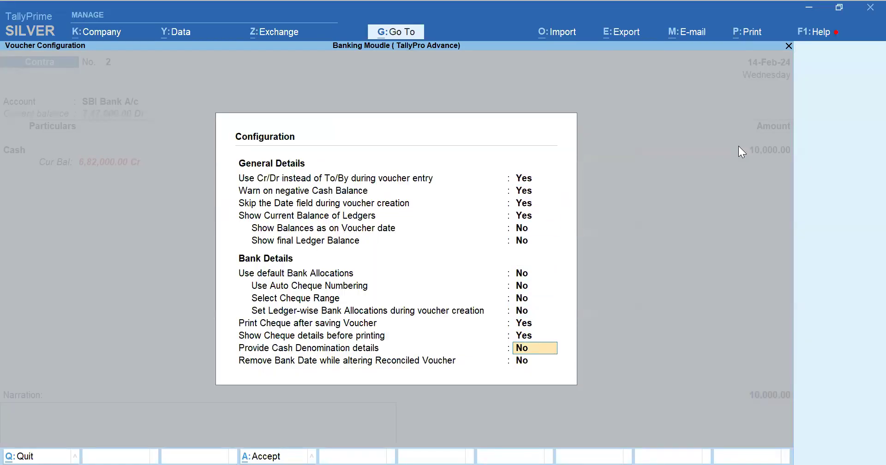
{"action": "type", "text": "y"}
{"action": "key", "text": "Return"}
{"action": "key", "text": "ctrl+a"}
Decline to save yet, go through the SBI Bank A/c allocation again, and save the 10,000 Contra voucher
{"action": "key", "text": "Return"}
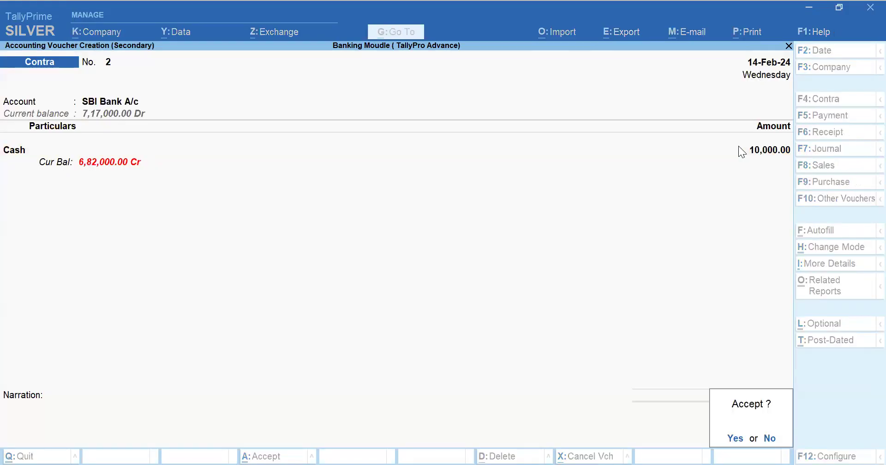
{"action": "key", "text": "BackSpace"}
{"action": "key", "text": "BackSpace"}
{"action": "key", "text": "Return"}
{"action": "key", "text": "Return"}
{"action": "key", "text": "ctrl+a"}
{"action": "key", "text": "ctrl+a"}
Open the cash denominations of the 10,000 Contra voucher from the Day Book, and exit without entering any notes
{"action": "key", "text": "Down"}
{"action": "key", "text": "Return"}
{"action": "key", "text": "Return"}
{"action": "key", "text": "Return"}
{"action": "key", "text": "Return"}
{"action": "key", "text": "Return"}
{"action": "key", "text": "Return"}
{"action": "key", "text": "Return"}
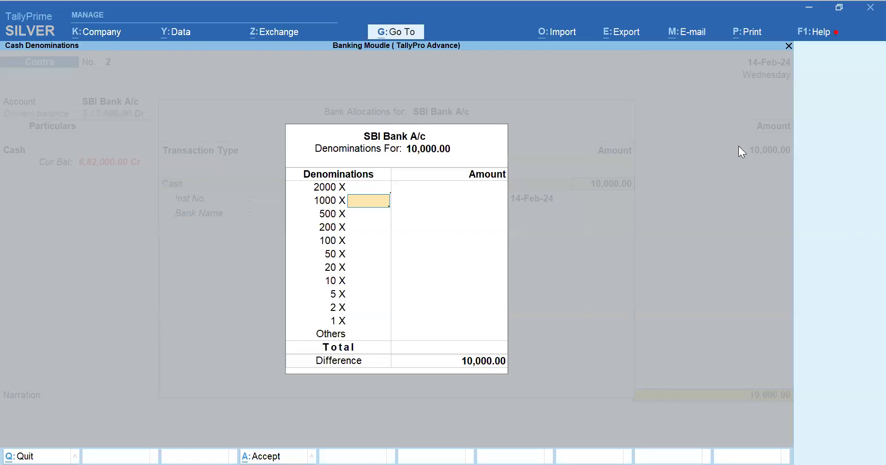
{"action": "key", "text": "Escape"}
{"action": "key", "text": "Escape"}
{"action": "key", "text": "Escape"}
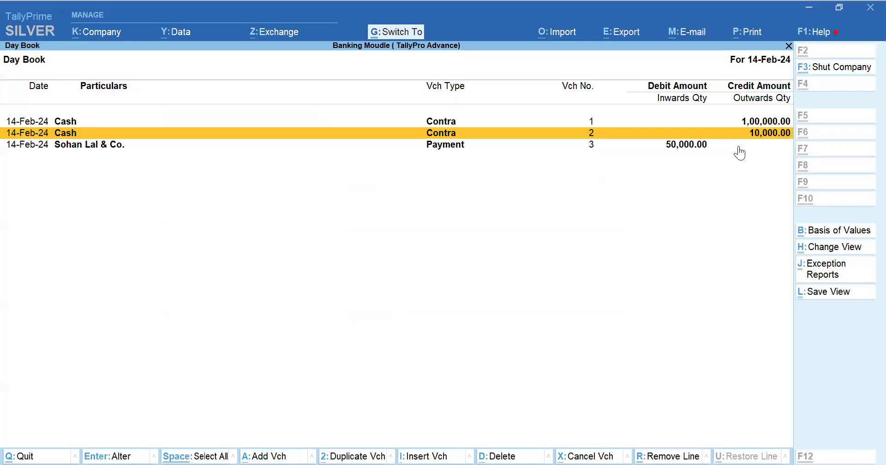
Open the 1,00,000 Contra voucher, examine its print preview zoomed in, and return to the Day Book
{"action": "key", "text": "Up"}
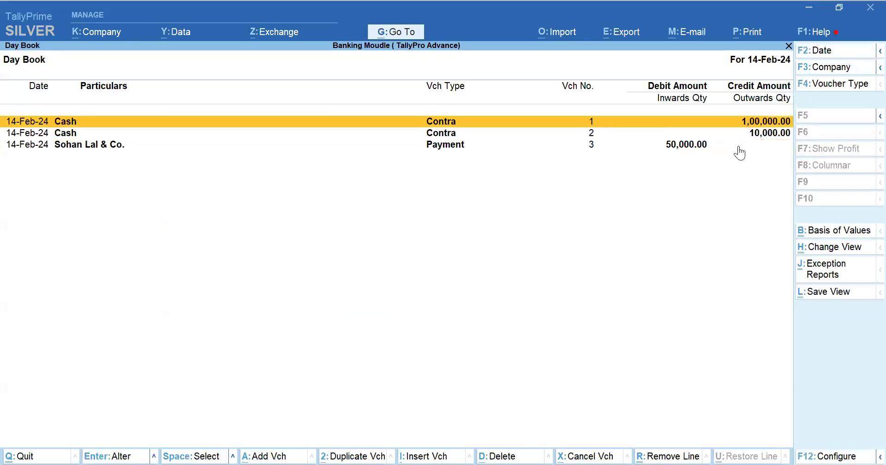
{"action": "key", "text": "Return"}
{"action": "key", "text": "ctrl+p"}
{"action": "key", "text": "i"}
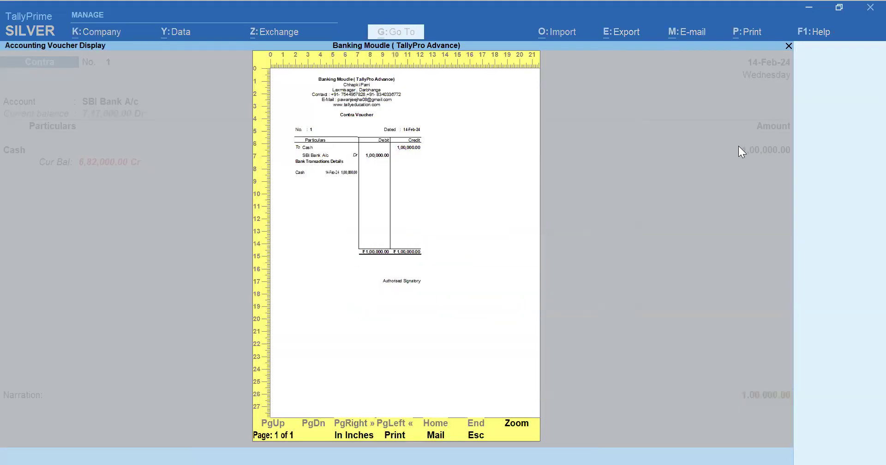
{"action": "key", "text": "Return"}
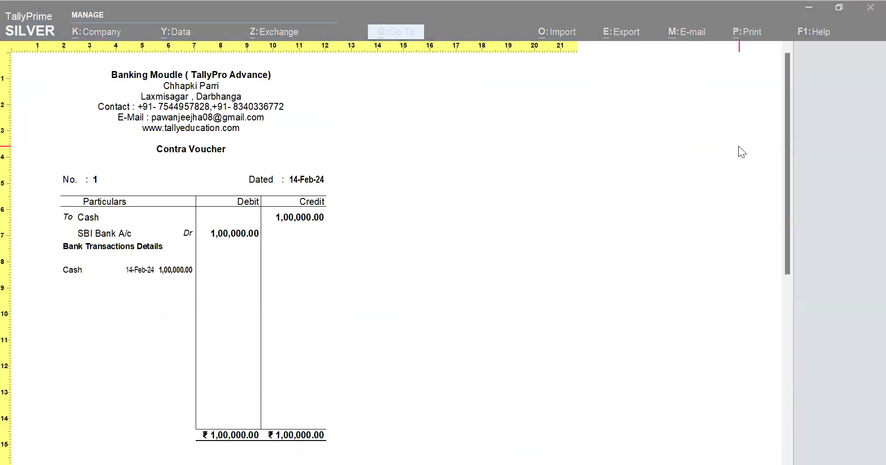
{"action": "key", "text": "Return"}
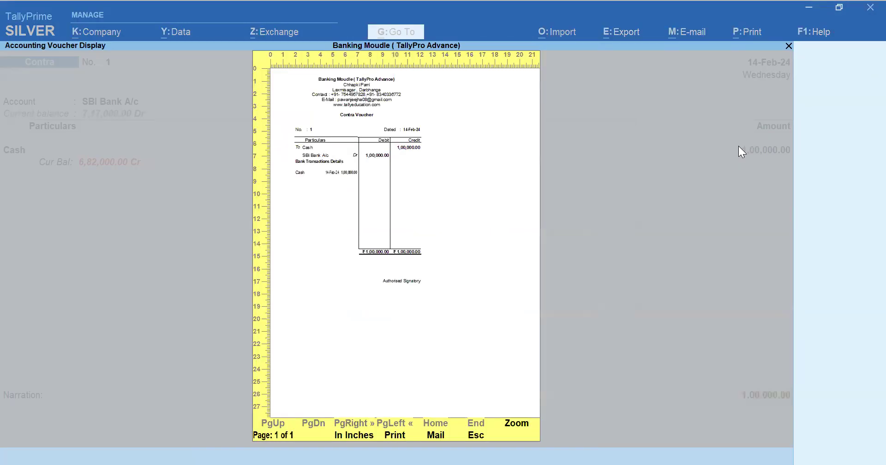
{"action": "key", "text": "Escape"}
{"action": "key", "text": "Escape"}
{"action": "key", "text": "y"}
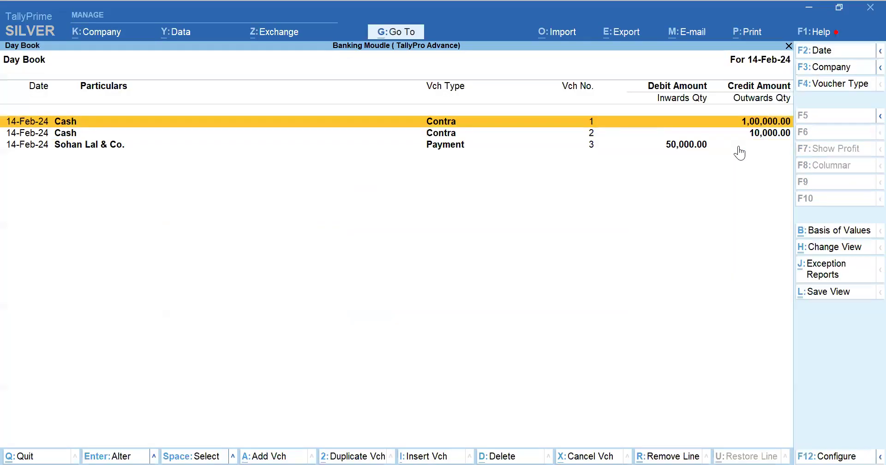
Return to the Gateway of Tally and open the Banking utilities
{"action": "key", "text": "Escape"}
{"action": "key", "text": "Escape"}
{"action": "key", "text": "Escape"}
{"action": "key", "text": "n"}
{"action": "key", "text": "Down"}
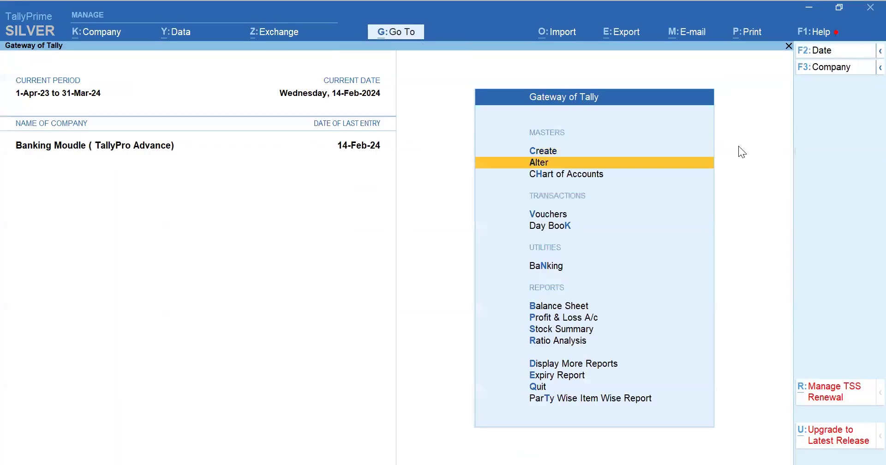
{"action": "key", "text": "Down"}
{"action": "key", "text": "Down"}
{"action": "key", "text": "Down"}
{"action": "key", "text": "Down"}
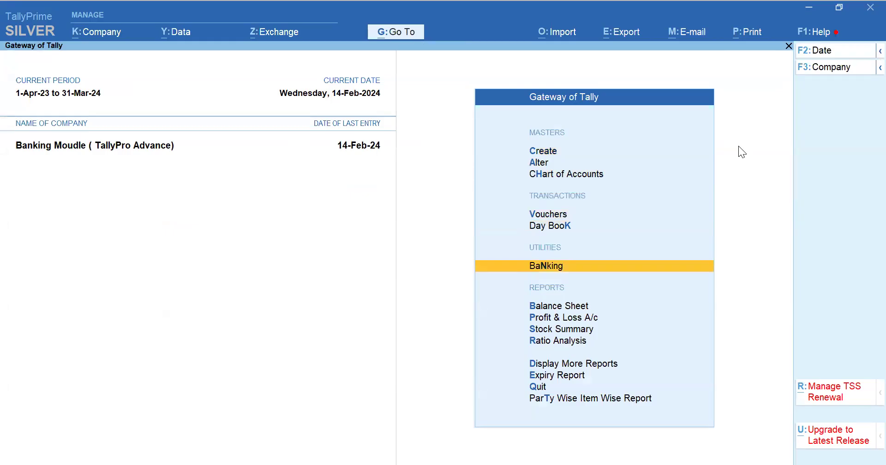
{"action": "key", "text": "Return"}
Open the Deposit Slip statement for SBI Bank A/c
{"action": "key", "text": "Down"}
{"action": "key", "text": "Down"}
{"action": "key", "text": "Down"}
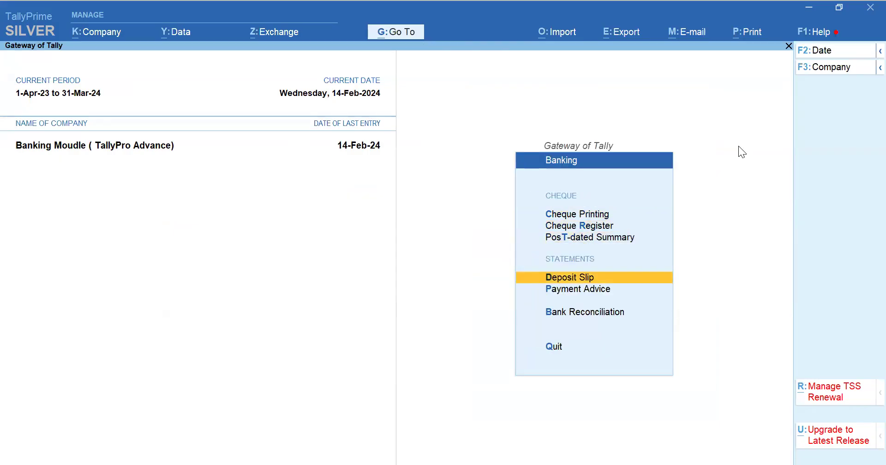
{"action": "key", "text": "Return"}
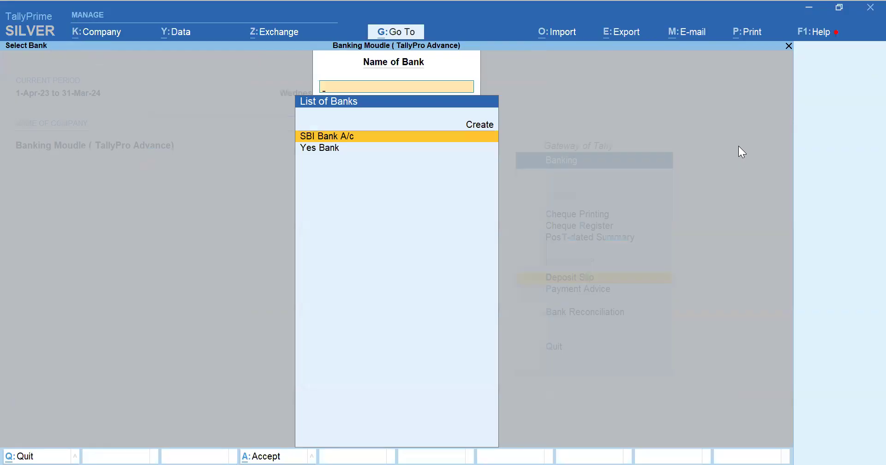
{"action": "key", "text": "Return"}
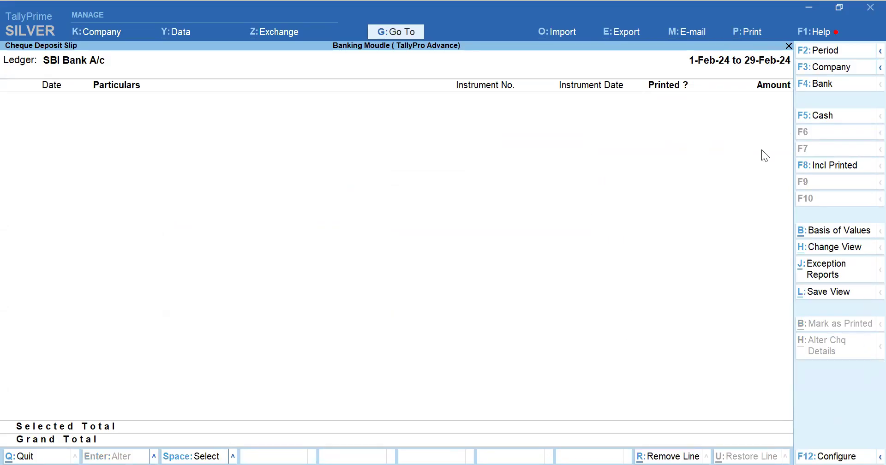
Show the cash deposit slips of SBI Bank A/c, and return to the cheque deposit slips
{"action": "left_click", "coordinate": [820, 167]}
{"action": "left_click", "coordinate": [818, 172]}
{"action": "left_click", "coordinate": [817, 118]}
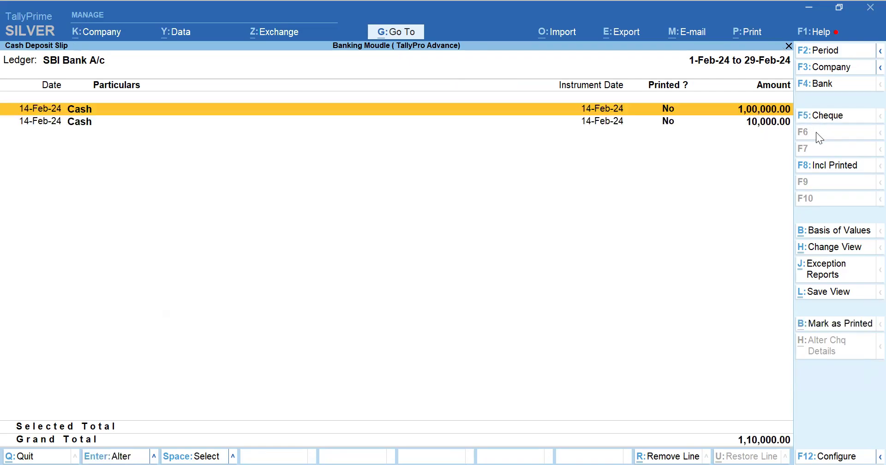
{"action": "left_click", "coordinate": [821, 118]}
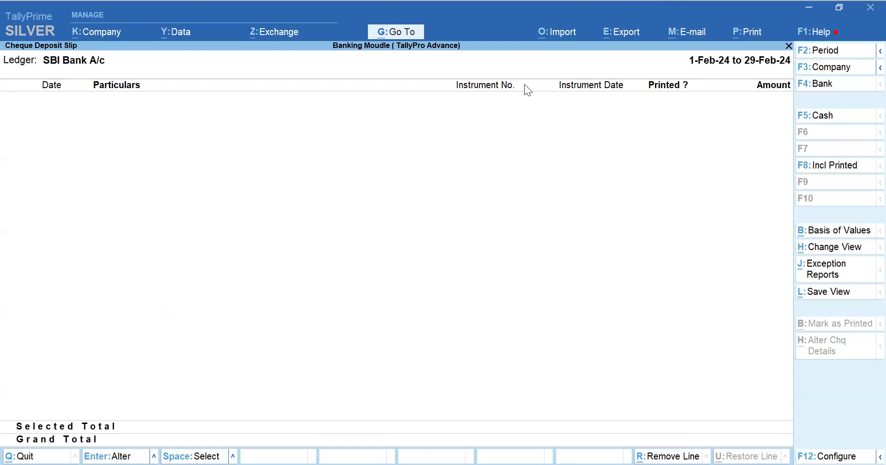
Show the cash deposit slips of SBI Bank A/c, view the Contra voucher behind the 1,00,000 deposit, and return to the list
{"action": "left_click", "coordinate": [822, 117]}
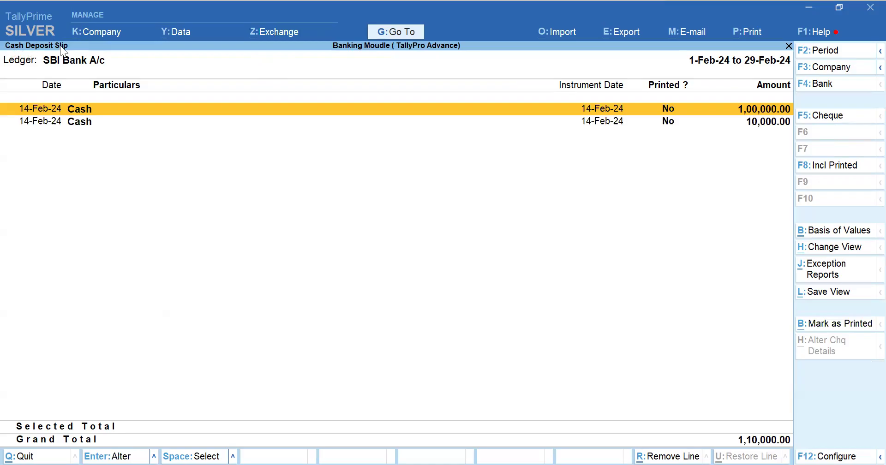
{"action": "key", "text": "Down"}
{"action": "key", "text": "Up"}
{"action": "key", "text": "Return"}
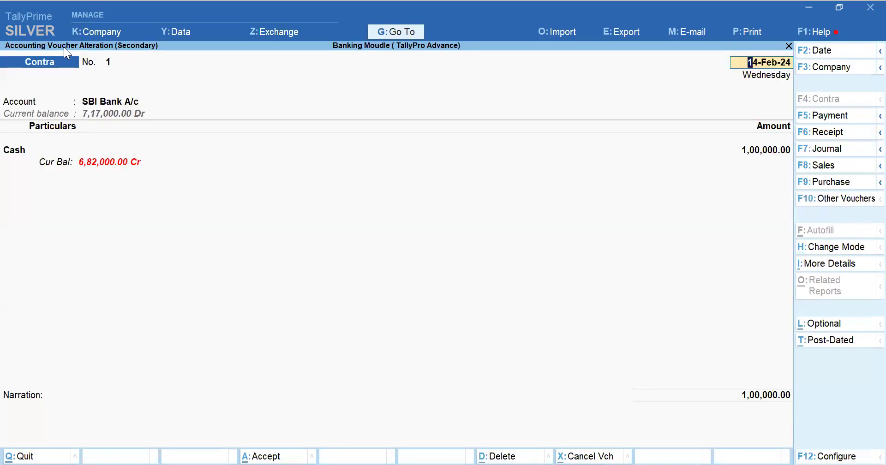
{"action": "key", "text": "Escape"}
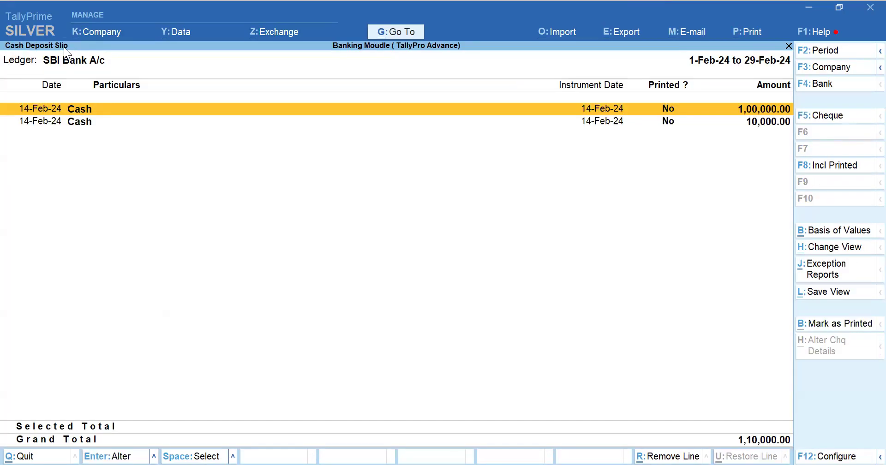
Open the 1,00,000 cash deposit's Contra voucher, examine its print preview, and return to the Cash Deposit Slip
{"action": "left_click", "coordinate": [667, 111]}
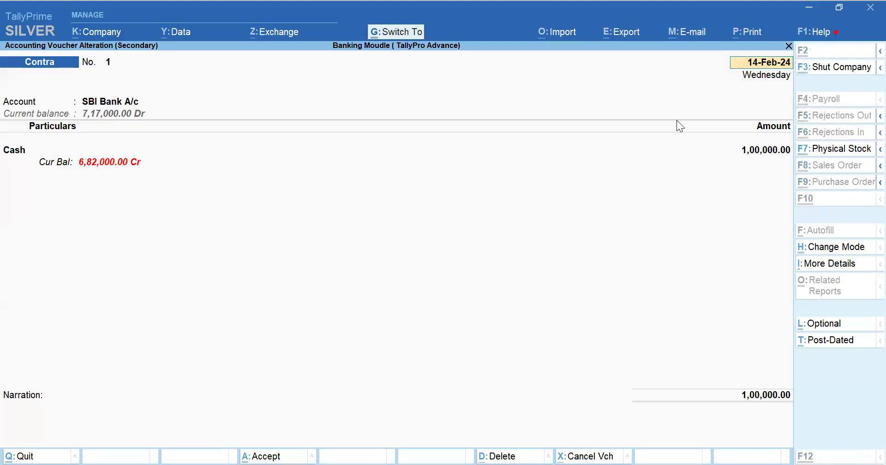
{"action": "key", "text": "alt+p"}
{"action": "key", "text": "i"}
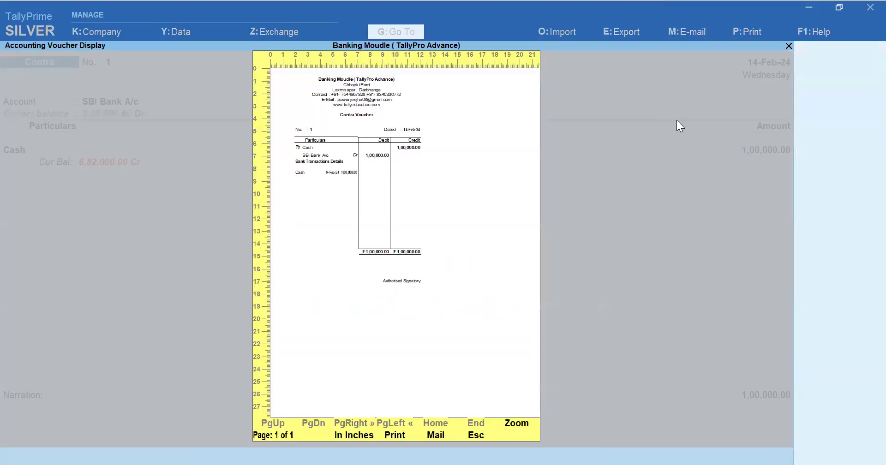
{"action": "key", "text": "Escape"}
{"action": "key", "text": "Escape"}
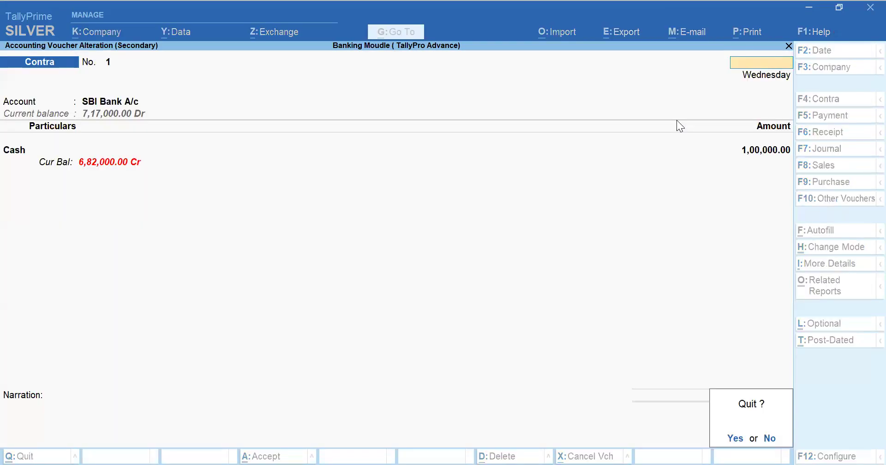
{"action": "key", "text": "y"}
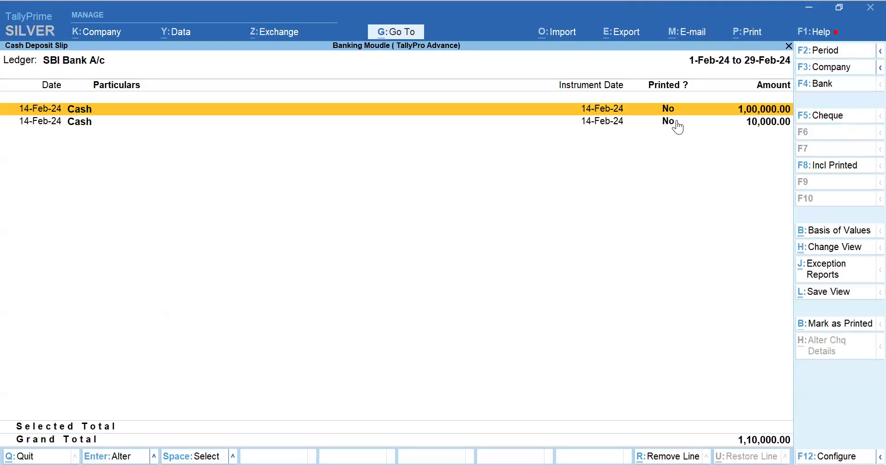
Select the 1,00,000 cash deposit line, check its voucher's print preview again, and go back to the slip list
{"action": "key", "text": "space"}
{"action": "key", "text": "Return"}
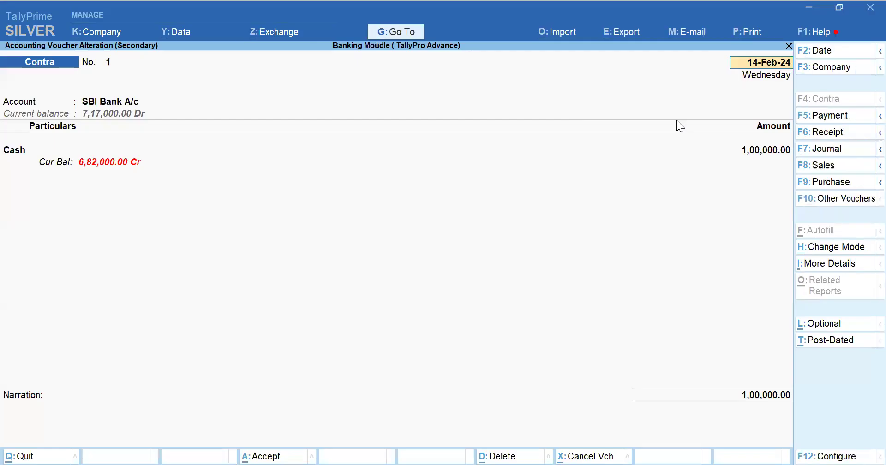
{"action": "key", "text": "alt+p"}
{"action": "key", "text": "i"}
{"action": "key", "text": "Escape"}
{"action": "key", "text": "Escape"}
{"action": "key", "text": "Escape"}
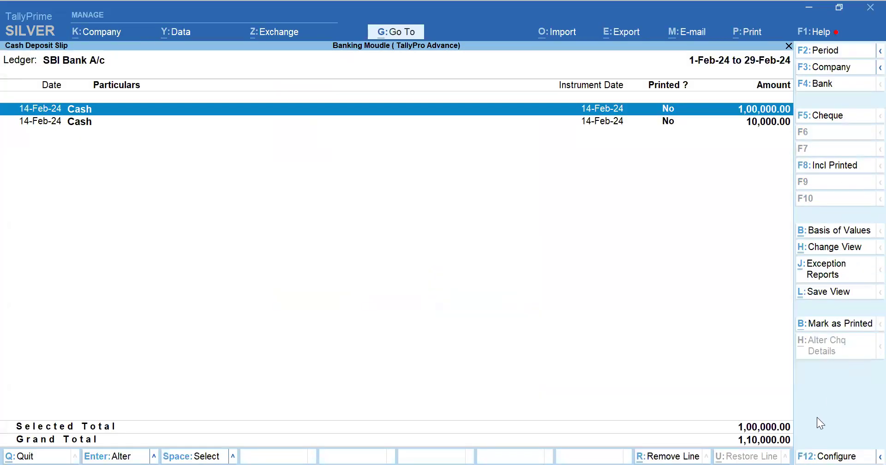
Review the Cash Deposit Slip configuration options and accept them unchanged
{"action": "left_click", "coordinate": [827, 455]}
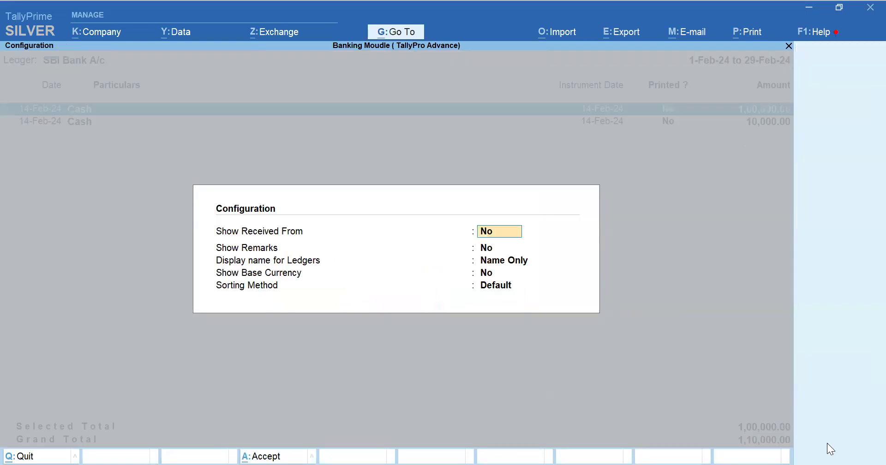
{"action": "key", "text": "Return"}
{"action": "key", "text": "Return"}
{"action": "key", "text": "ctrl+a"}
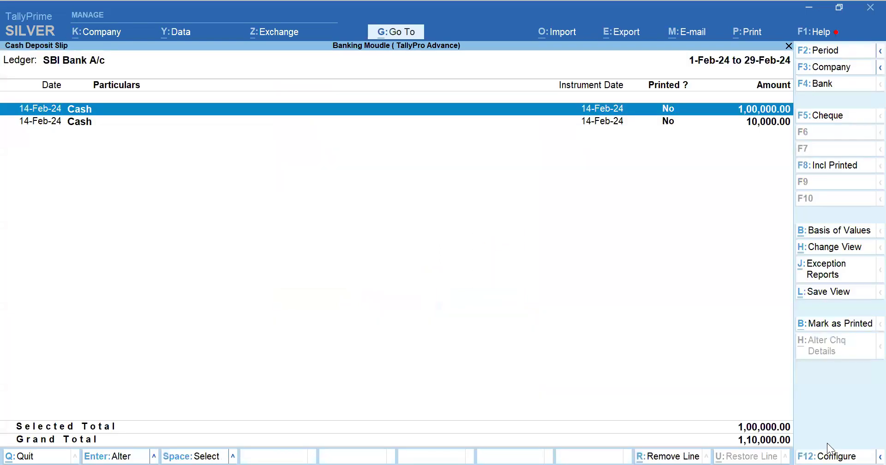
Mark the selected 1,00,000 cash deposit slip as printed
{"action": "key", "text": "Return"}
{"action": "key", "text": "Escape"}
{"action": "left_click", "coordinate": [839, 324]}
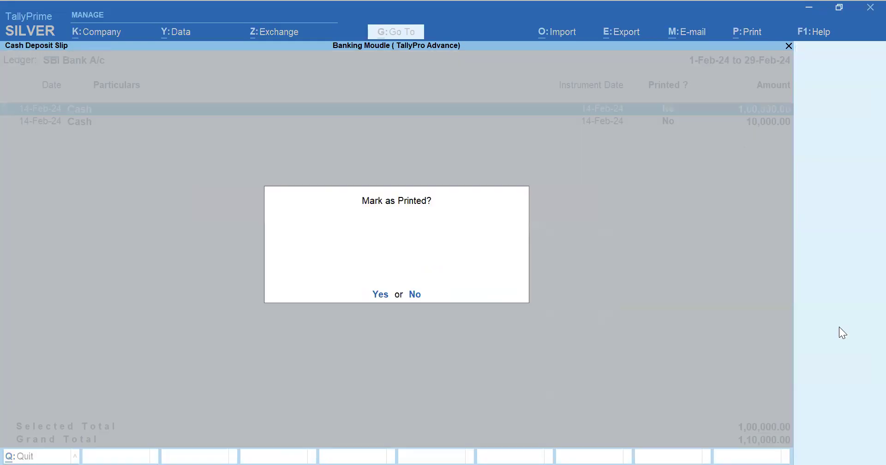
{"action": "left_click", "coordinate": [382, 294]}
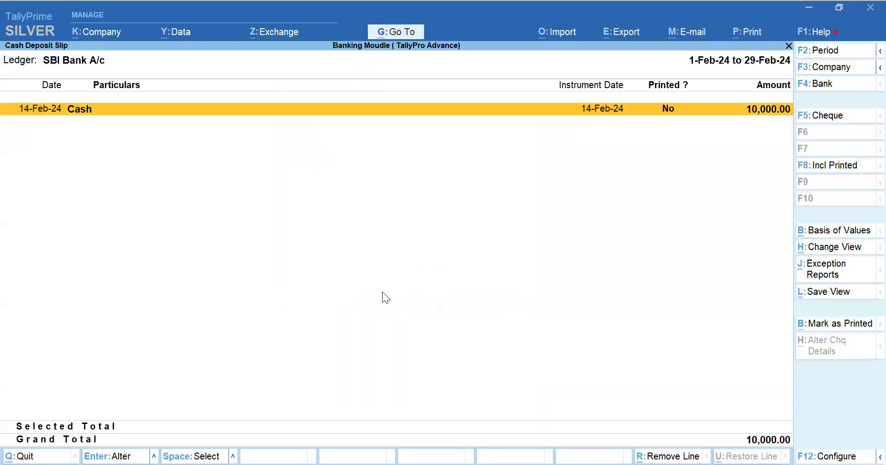
Reopen the Deposit Slip statement for SBI Bank A/c and show its cash deposits with printed slips included
{"action": "key", "text": "Escape"}
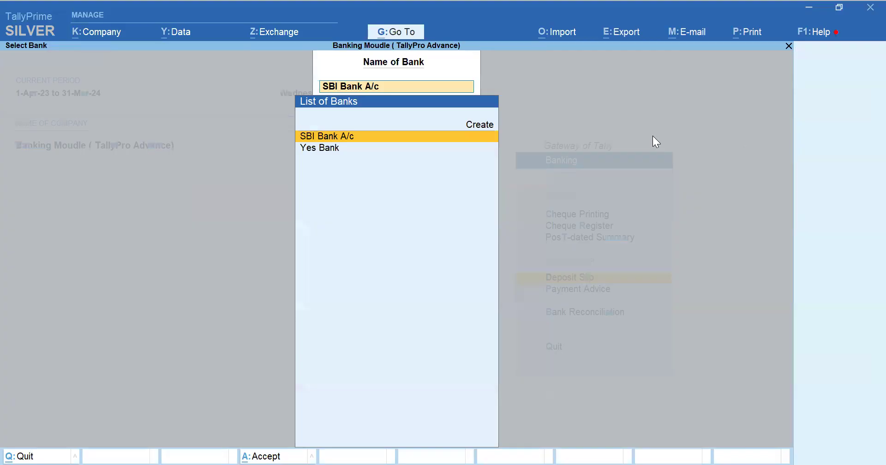
{"action": "key", "text": "Return"}
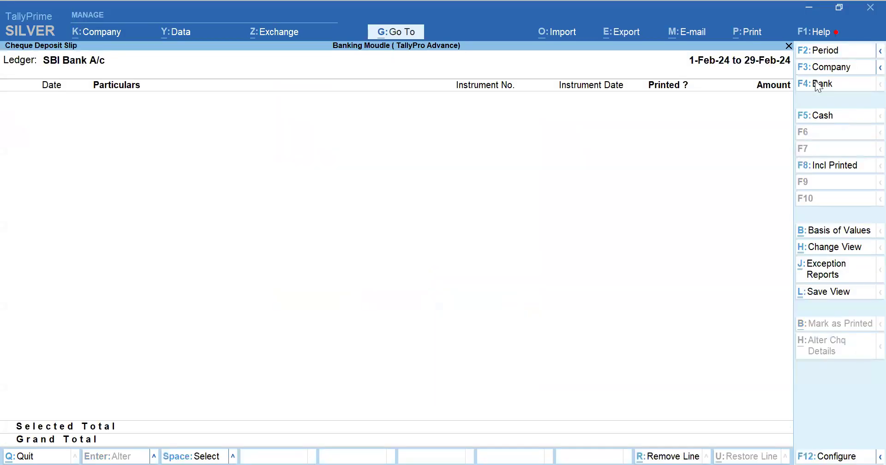
{"action": "left_click", "coordinate": [817, 117]}
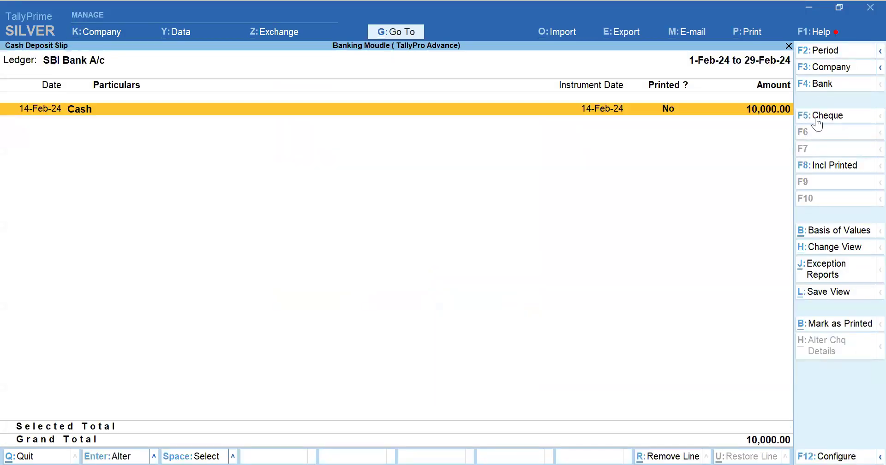
{"action": "left_click", "coordinate": [822, 172]}
Open the voucher of the printed 1,00,000 deposit, inspect its print options, and return to the cash slips
{"action": "key", "text": "Return"}
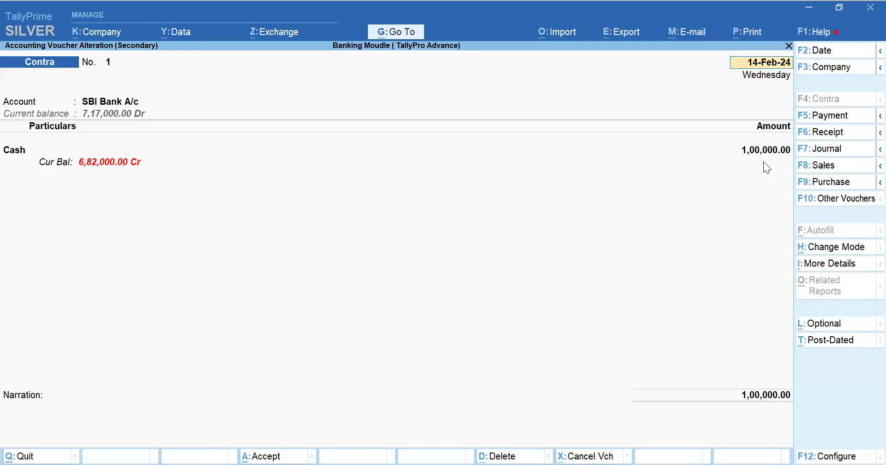
{"action": "key", "text": "Escape"}
{"action": "key", "text": "Return"}
{"action": "key", "text": "alt+p"}
{"action": "key", "text": "Left"}
{"action": "key", "text": "Return"}
{"action": "key", "text": "Escape"}
{"action": "key", "text": "Return"}
{"action": "key", "text": "Escape"}
{"action": "key", "text": "Return"}
{"action": "key", "text": "Escape"}
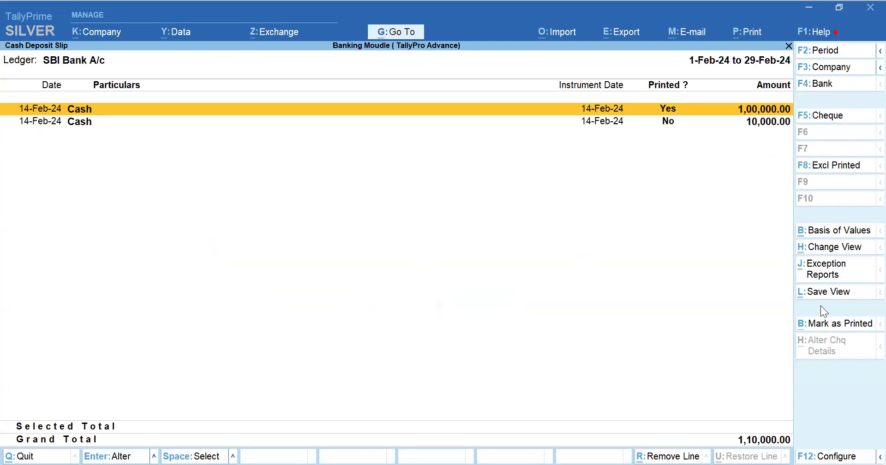
Look through the slip configuration, including the ledger display name types, and keep the existing settings
{"action": "left_click", "coordinate": [816, 449]}
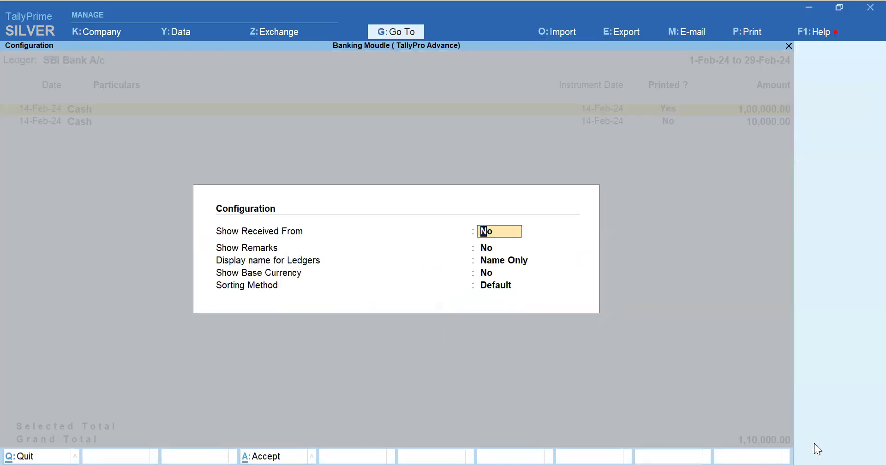
{"action": "key", "text": "Return"}
{"action": "key", "text": "Return"}
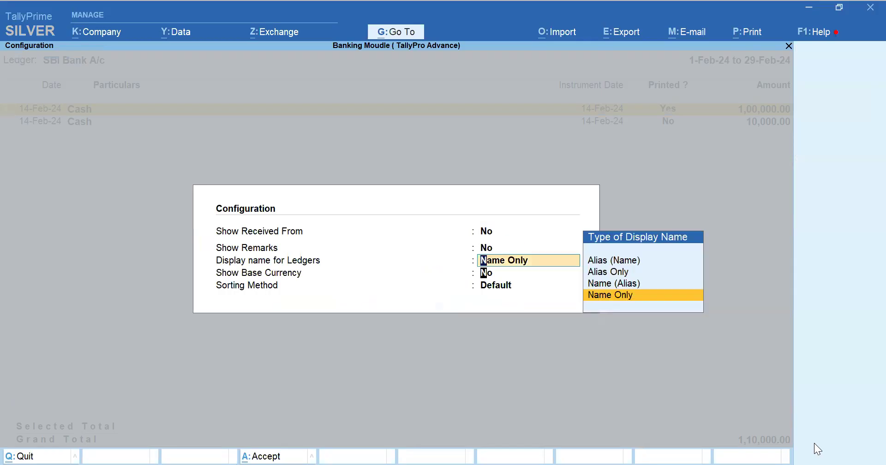
{"action": "key", "text": "Return"}
{"action": "key", "text": "Return"}
{"action": "key", "text": "ctrl+a"}
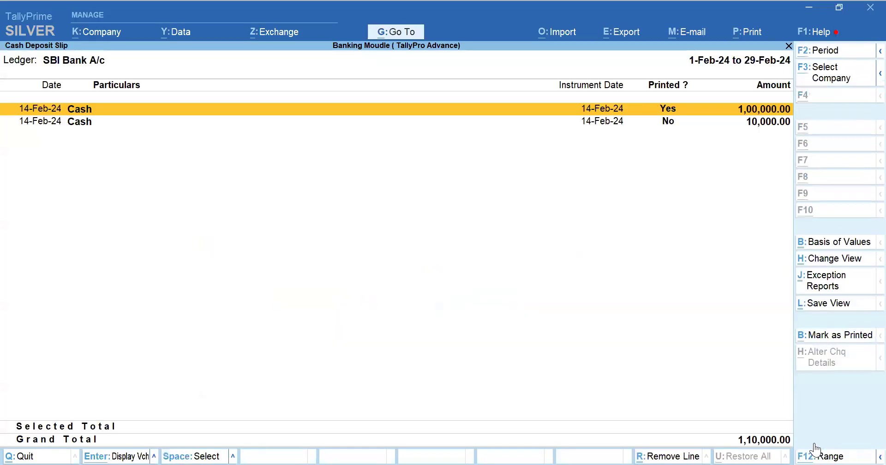
Select the 1,00,000 deposit, open its voucher, check the available voucher modes, and quit back to the slip list
{"action": "key", "text": "space"}
{"action": "key", "text": "Return"}
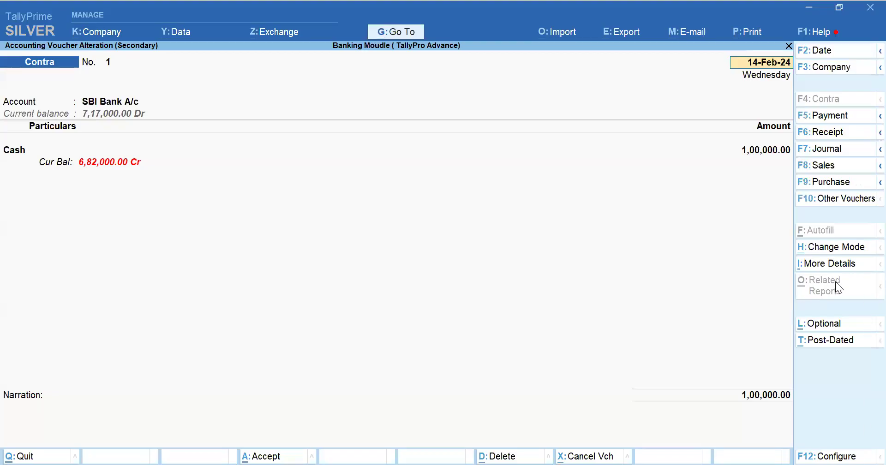
{"action": "left_click", "coordinate": [836, 247]}
{"action": "key", "text": "Escape"}
{"action": "key", "text": "Escape"}
{"action": "key", "text": "y"}
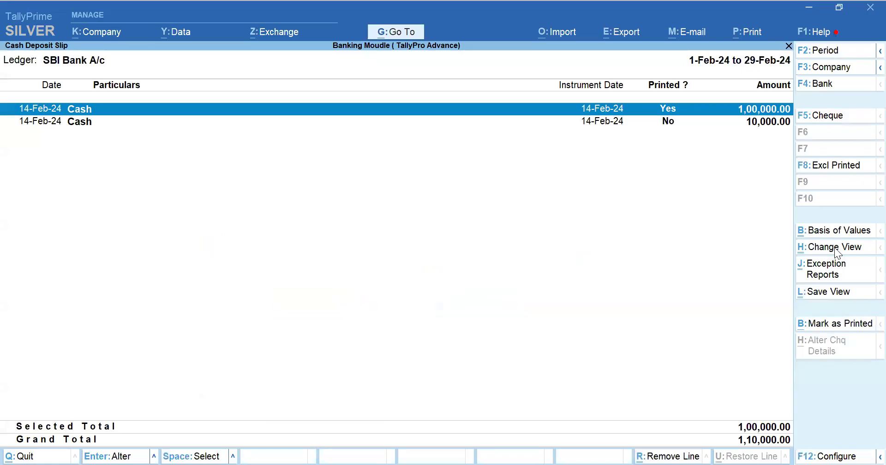
Keep SBI Bank A/c as the report's bank ledger, view the 1,00,000 voucher once more, and return to the bank selection
{"action": "left_click", "coordinate": [814, 87]}
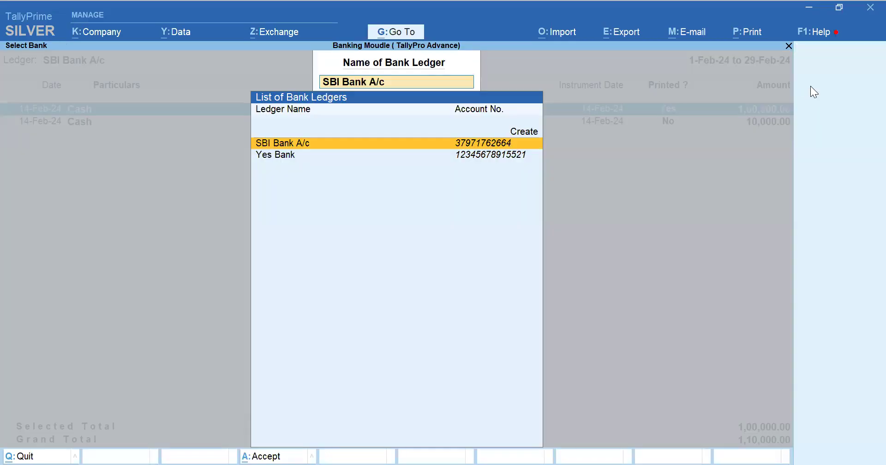
{"action": "key", "text": "Return"}
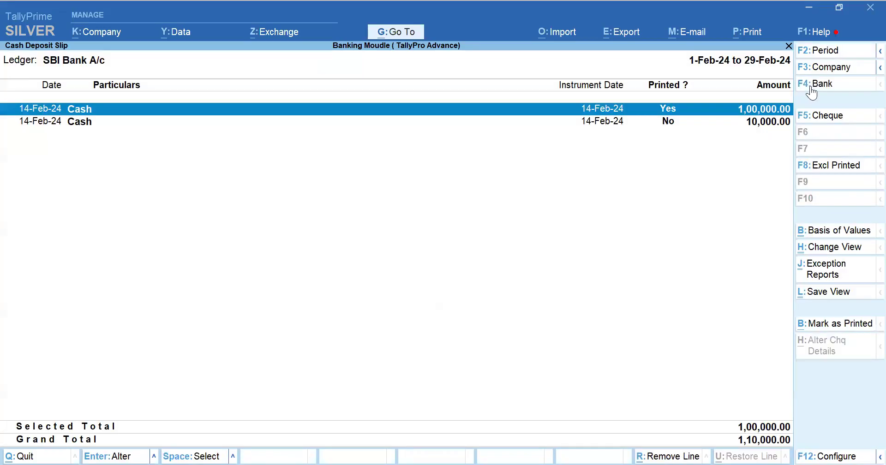
{"action": "key", "text": "Return"}
{"action": "key", "text": "Escape"}
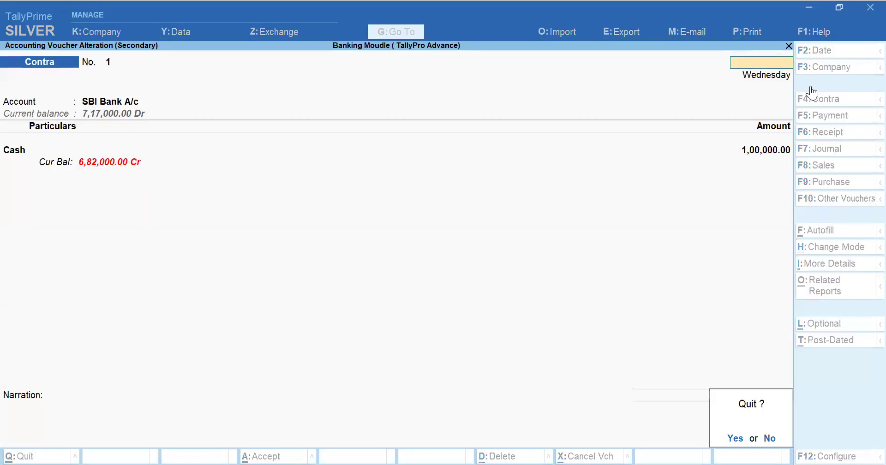
{"action": "key", "text": "y"}
{"action": "key", "text": "Escape"}
{"action": "key", "text": "Escape"}
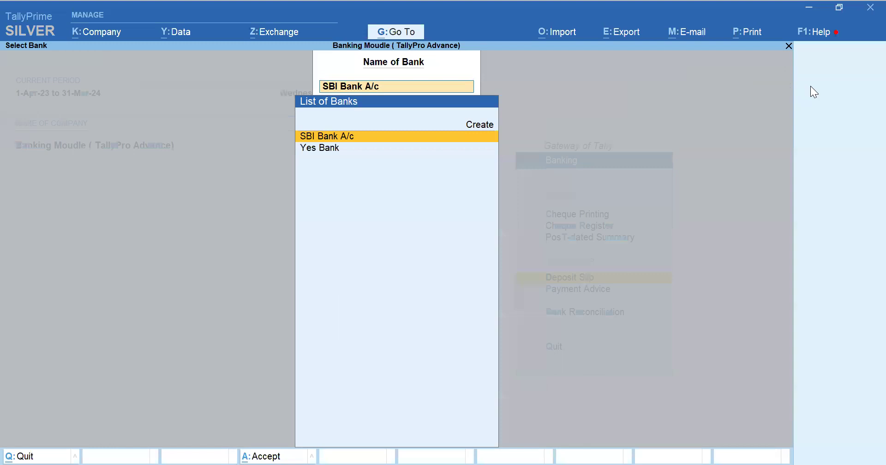
Open SBI Bank A/c's cash deposit slips, view the print settings for the 10,000 slip, and return to the bank selection
{"action": "key", "text": "Return"}
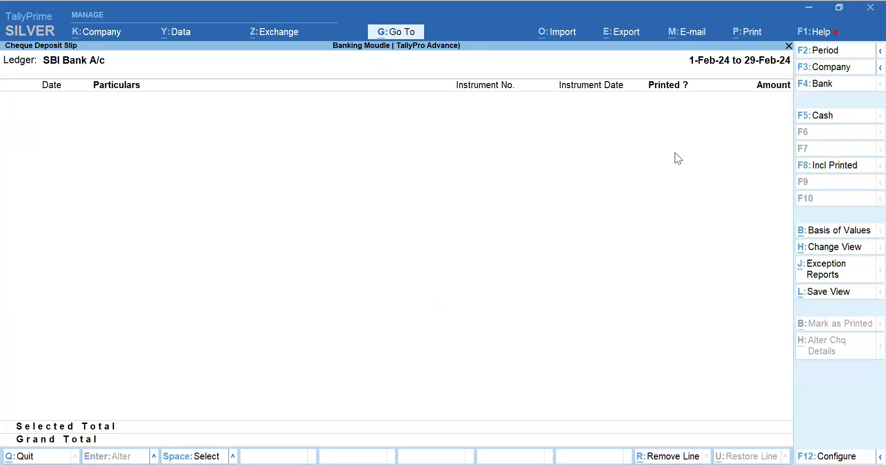
{"action": "key", "text": "F5"}
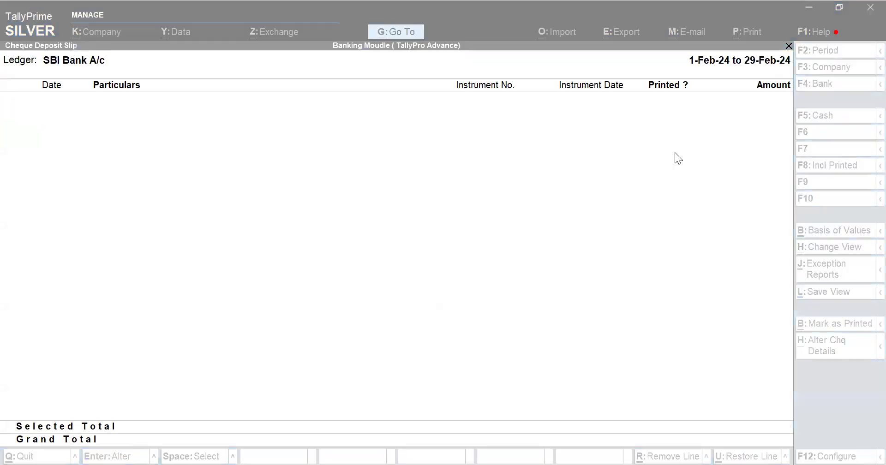
{"action": "key", "text": "alt+p"}
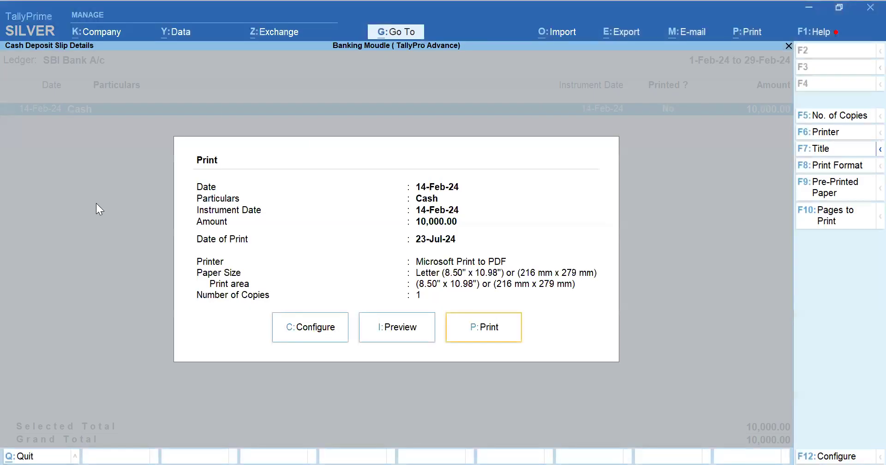
{"action": "key", "text": "Escape"}
{"action": "key", "text": "F5"}
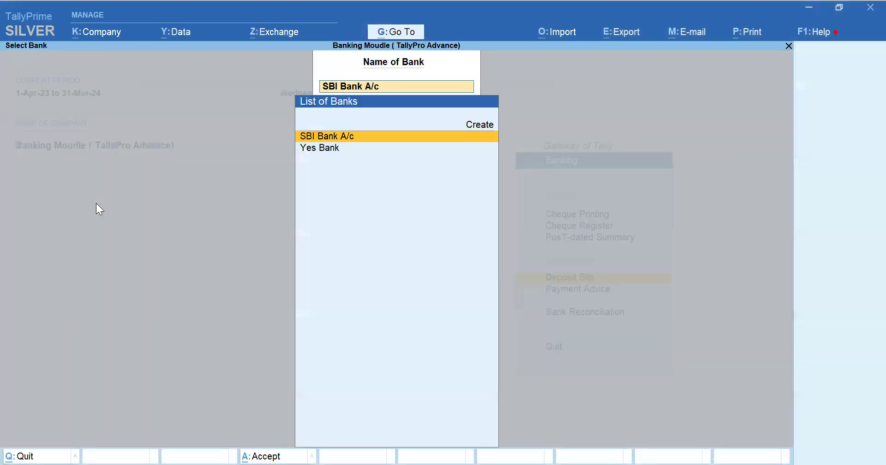
Reopen SBI Bank A/c's cash deposit slips and preview the printout of the 10,000 deposit's Contra voucher
{"action": "key", "text": "Return"}
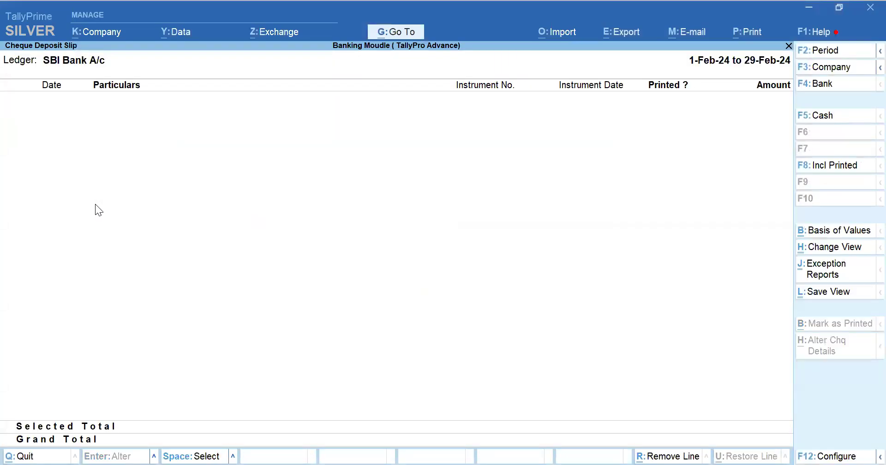
{"action": "left_click", "coordinate": [818, 116]}
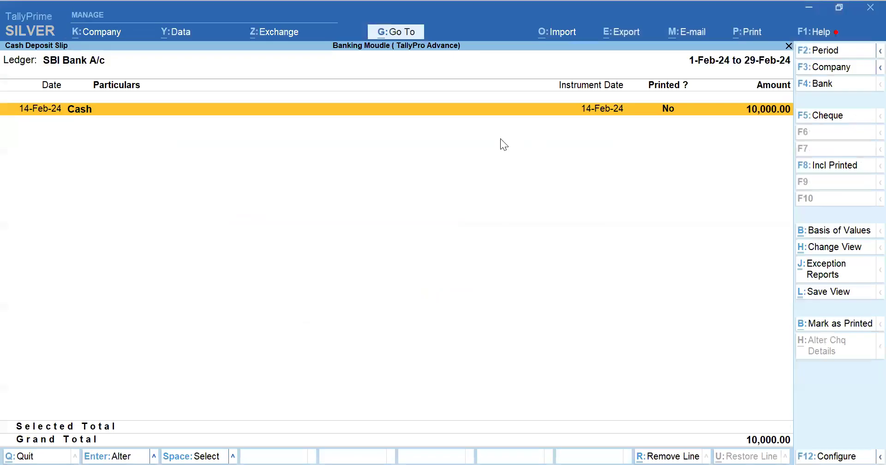
{"action": "key", "text": "Return"}
{"action": "key", "text": "alt+p"}
{"action": "key", "text": "i"}
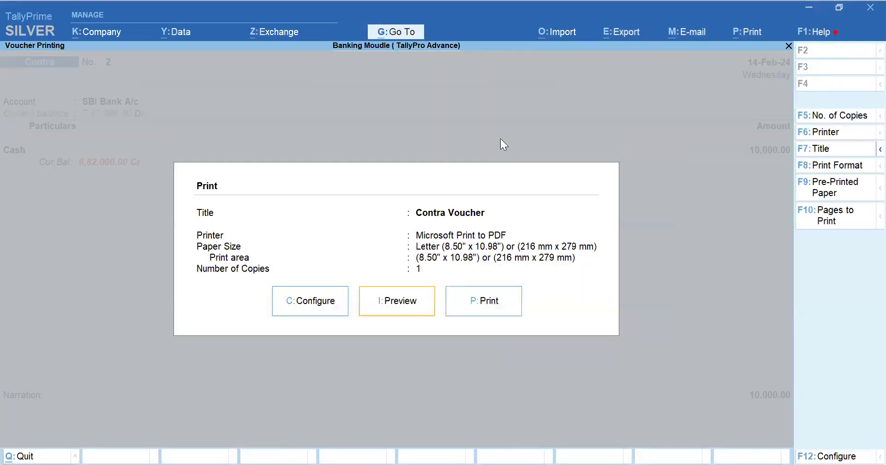
{"action": "key", "text": "Escape"}
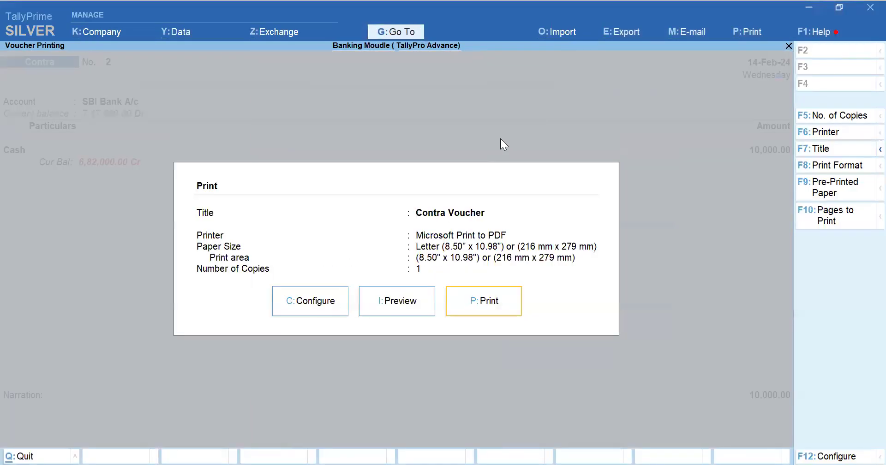
Leave the Contra voucher's print screens and include already printed slips in SBI Bank A/c's cash deposit slip list
{"action": "key", "text": "Escape"}
{"action": "key", "text": "Escape"}
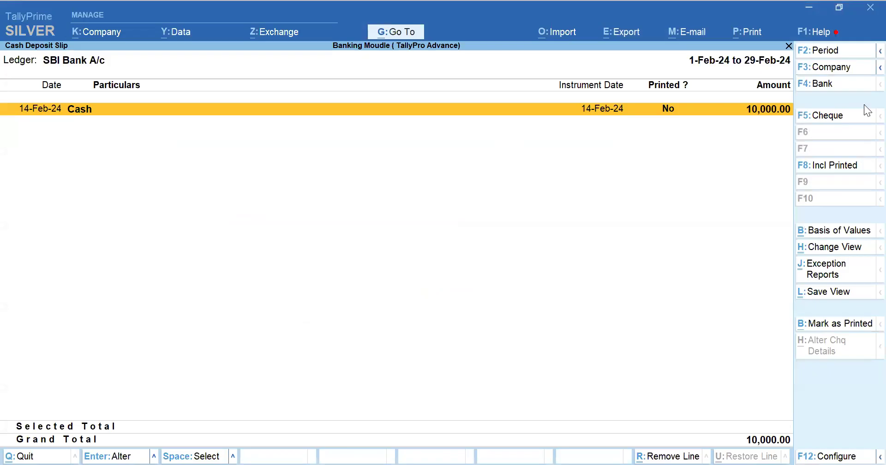
{"action": "key", "text": "F8"}
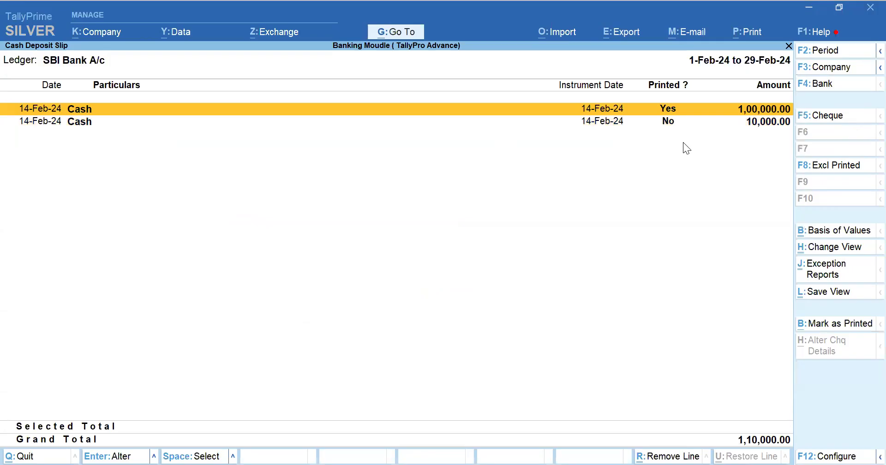
Select the 1,00,000 deposit and preview the printout of its cash deposit slip
{"action": "key", "text": "space"}
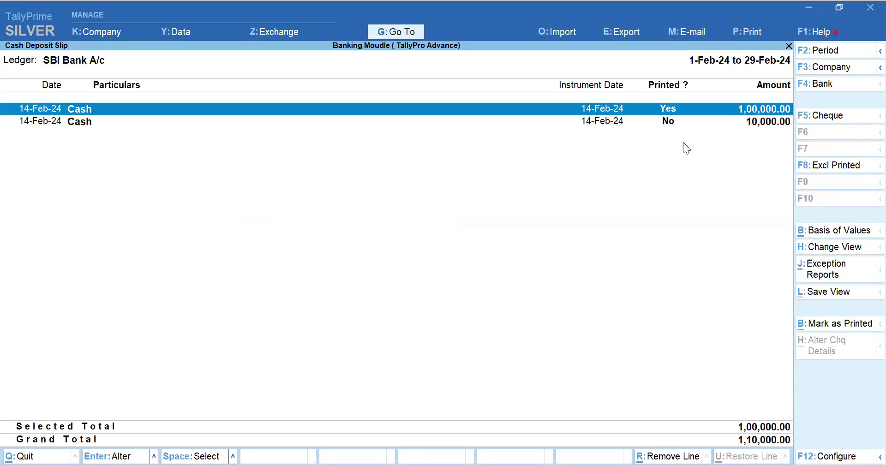
{"action": "key", "text": "alt+p"}
{"action": "key", "text": "i"}
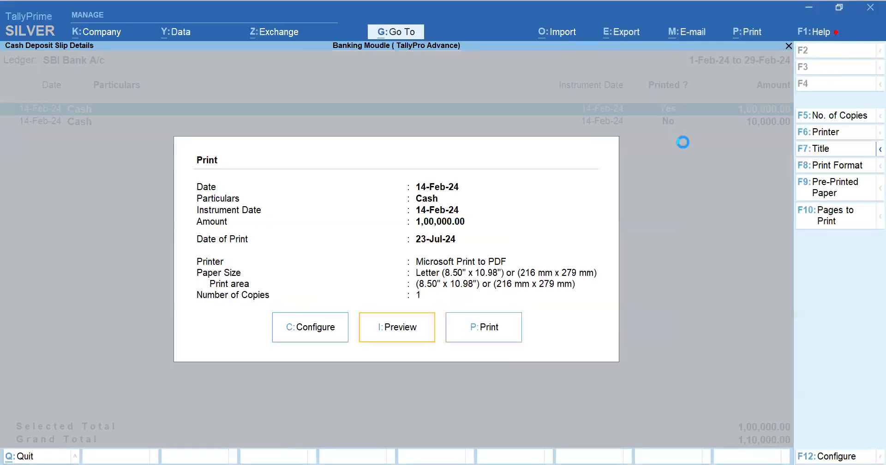
Enlarge the slip preview, read through the banker's and customer's copies, and return to the full-page view
{"action": "key", "text": "alt+z"}
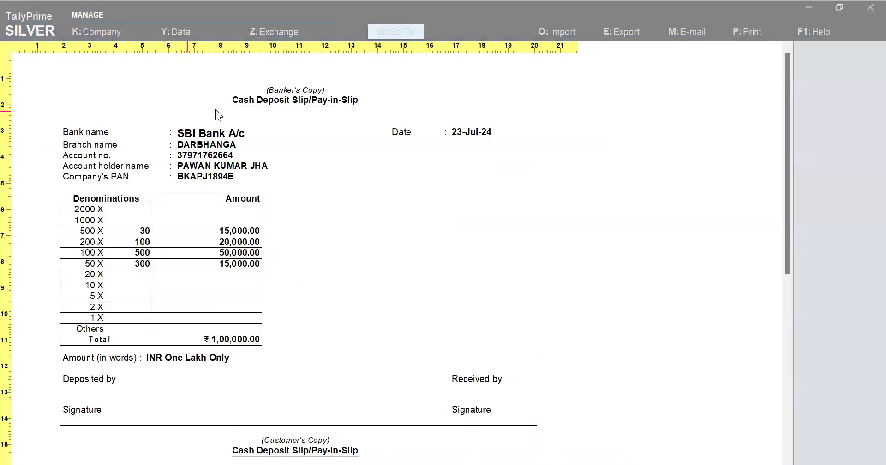
{"action": "scroll", "coordinate": [293, 189], "scroll_direction": "down", "scroll_amount": 1}
{"action": "scroll", "coordinate": [293, 191], "scroll_direction": "down", "scroll_amount": 6}
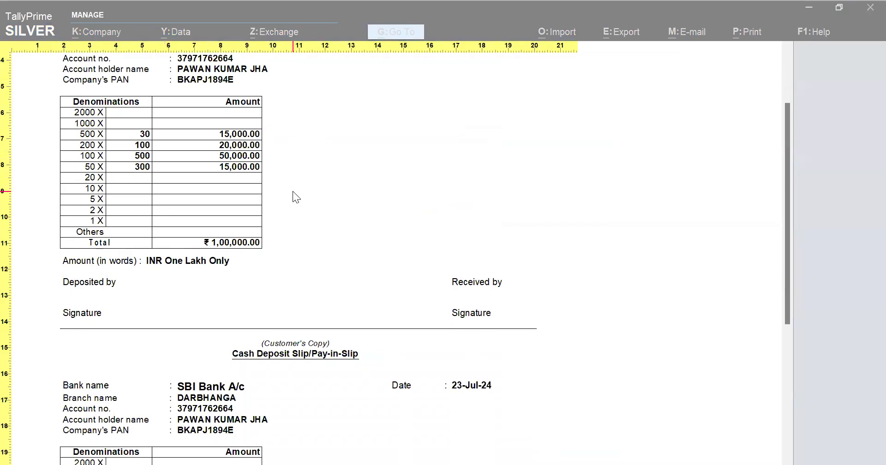
{"action": "scroll", "coordinate": [293, 192], "scroll_direction": "down", "scroll_amount": 2}
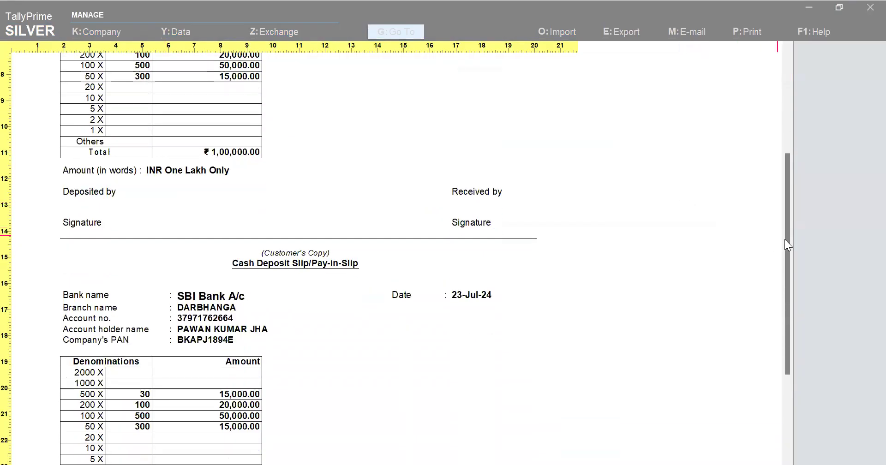
{"action": "scroll", "coordinate": [792, 333], "scroll_direction": "down", "scroll_amount": 6}
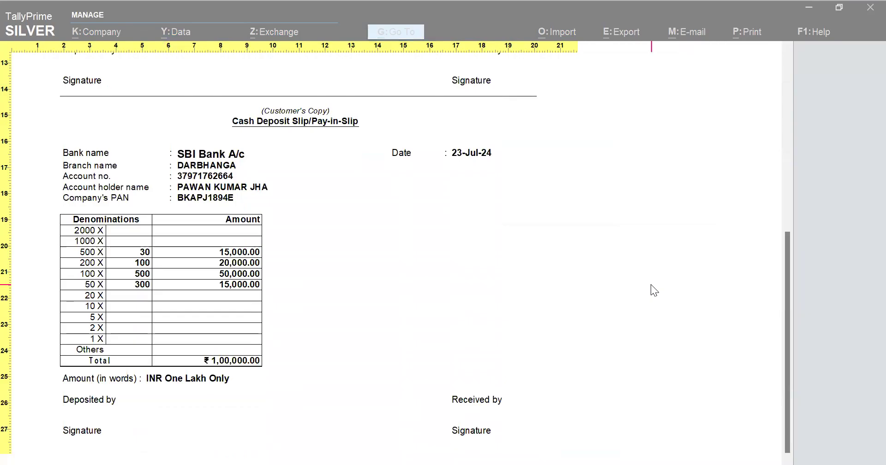
{"action": "key", "text": "alt+z"}
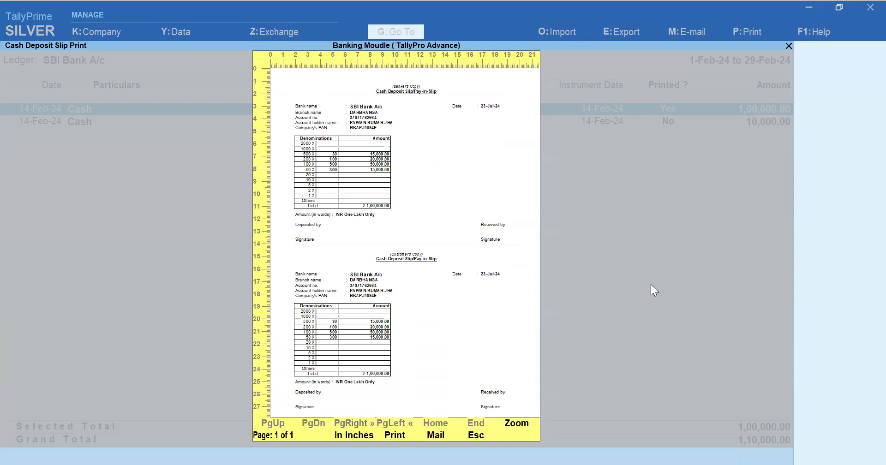
Enlarge the deposit slip again to examine the bank details, denominations and signature areas on both copies, and restore the full-page view
{"action": "left_click", "coordinate": [372, 286]}
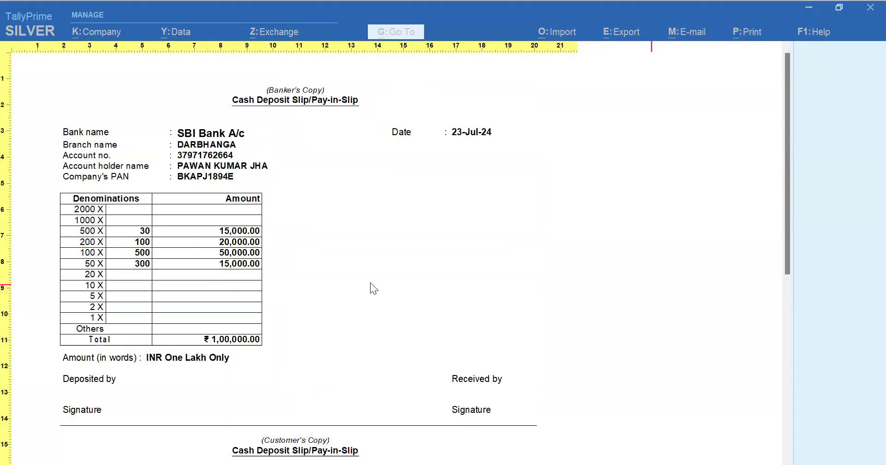
{"action": "scroll", "coordinate": [358, 329], "scroll_direction": "down", "scroll_amount": 2}
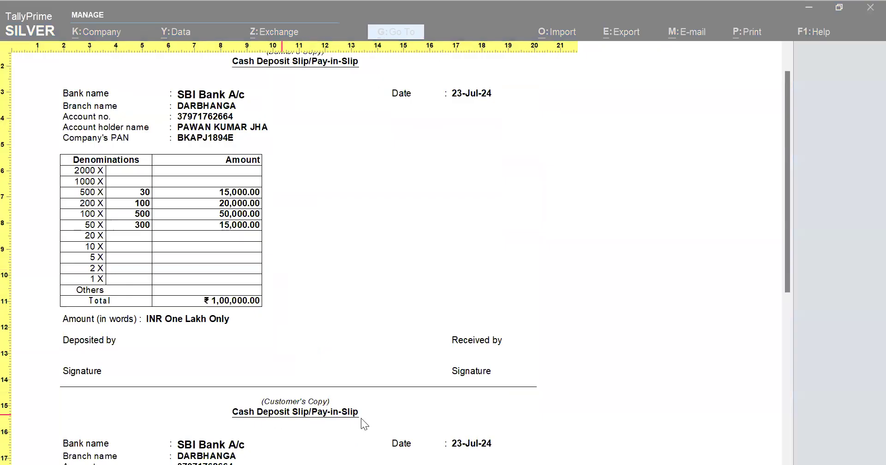
{"action": "scroll", "coordinate": [360, 428], "scroll_direction": "down", "scroll_amount": 1}
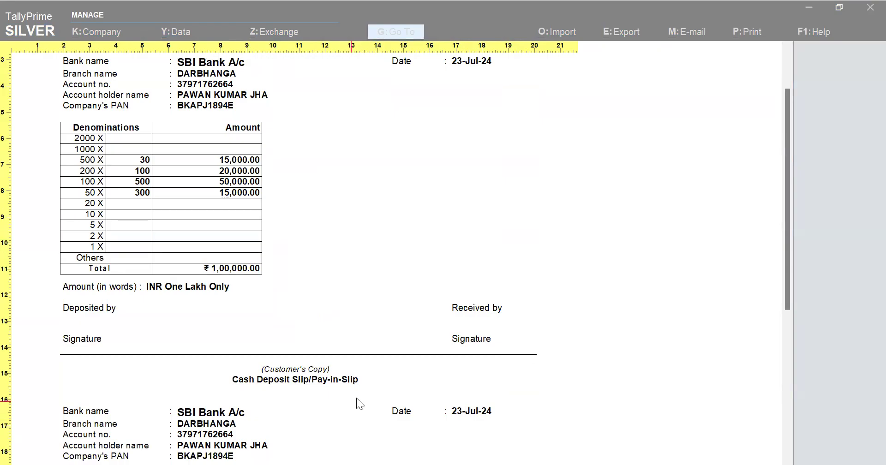
{"action": "scroll", "coordinate": [358, 404], "scroll_direction": "down", "scroll_amount": 3}
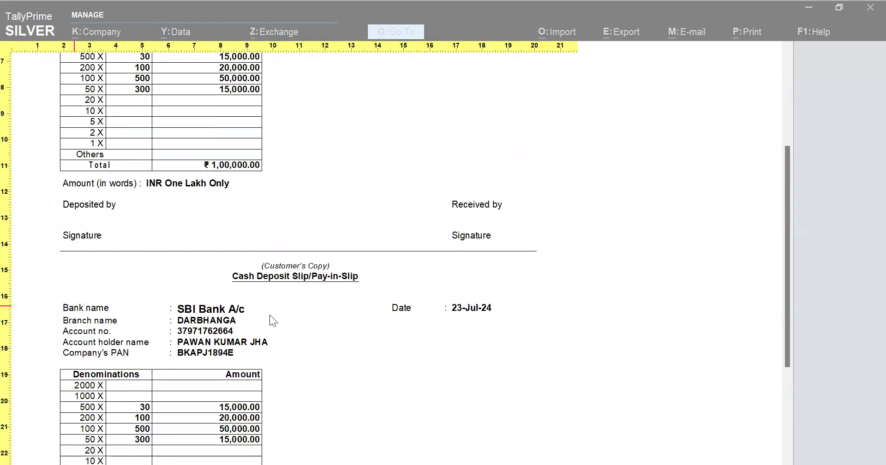
{"action": "scroll", "coordinate": [269, 315], "scroll_direction": "down", "scroll_amount": 3}
{"action": "scroll", "coordinate": [113, 306], "scroll_direction": "down", "scroll_amount": 2}
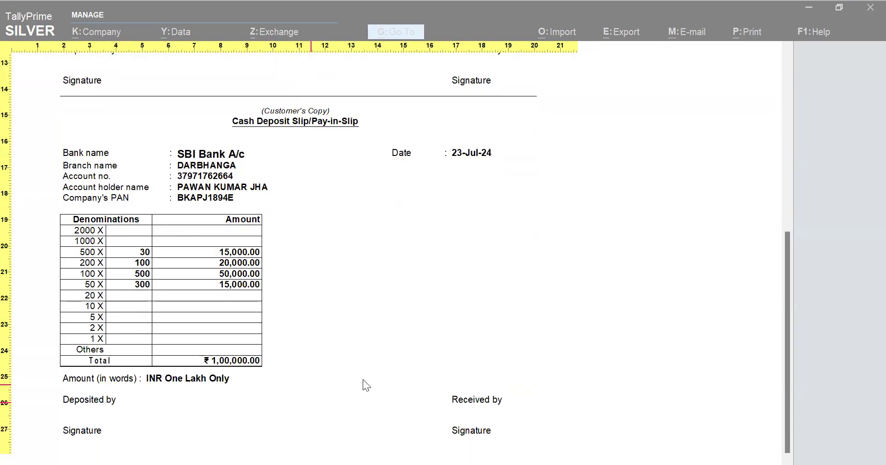
{"action": "scroll", "coordinate": [438, 288], "scroll_direction": "up", "scroll_amount": 3}
{"action": "scroll", "coordinate": [438, 287], "scroll_direction": "up", "scroll_amount": 6}
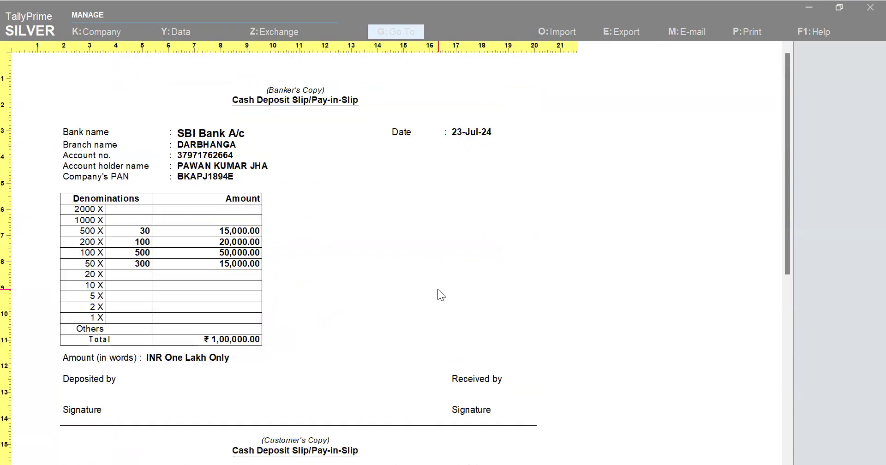
{"action": "key", "text": "alt+z"}
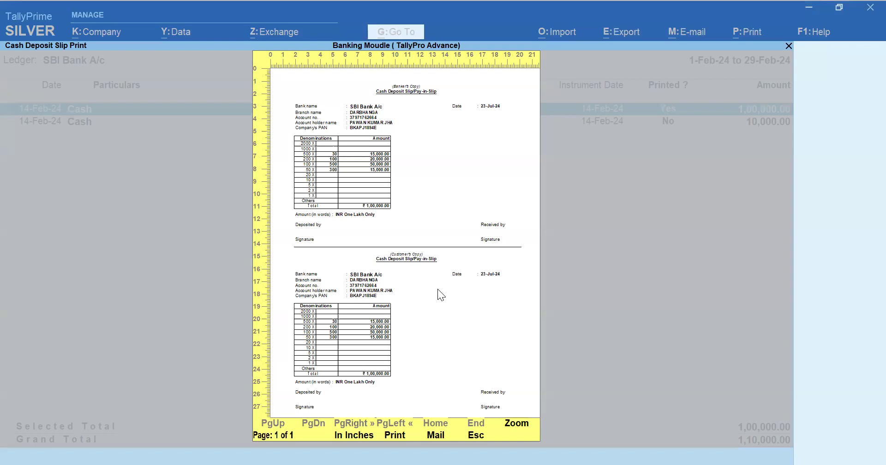